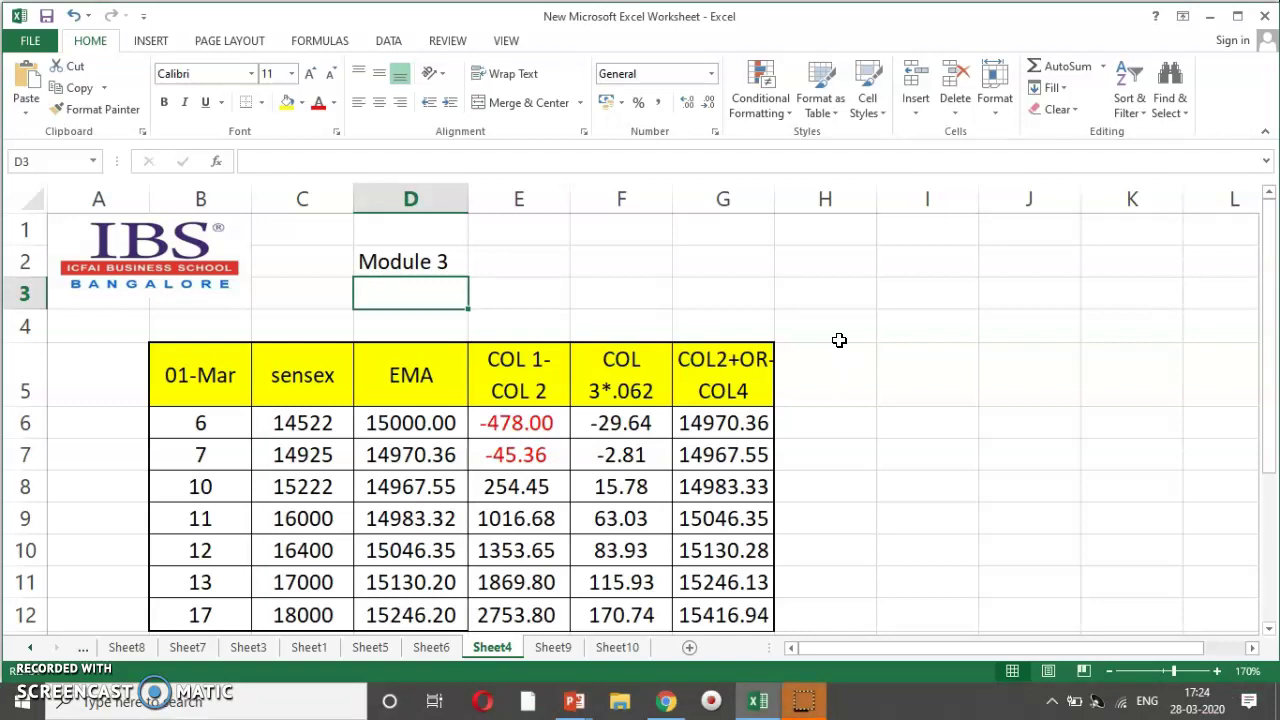
From header cell D5, open Excel Help with F1 and browse the column-width and drop-down list articles
{"action": "left_click", "coordinate": [841, 330]}
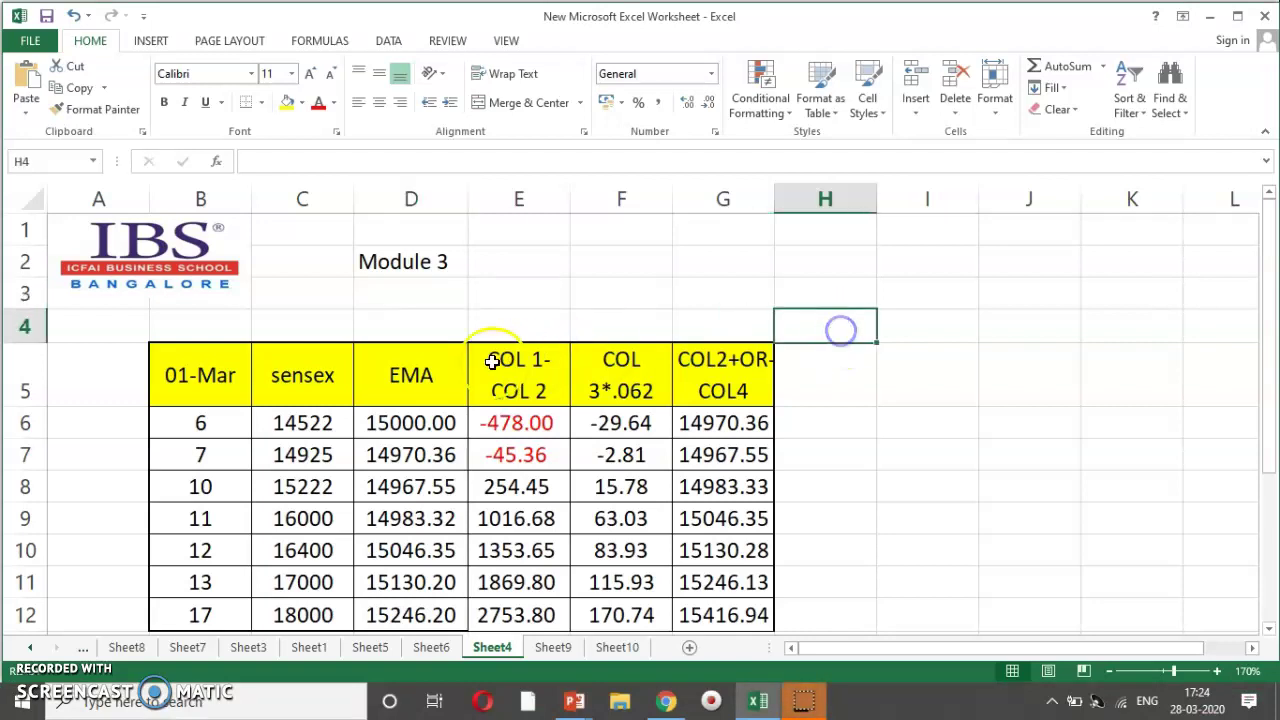
{"action": "left_click", "coordinate": [443, 388]}
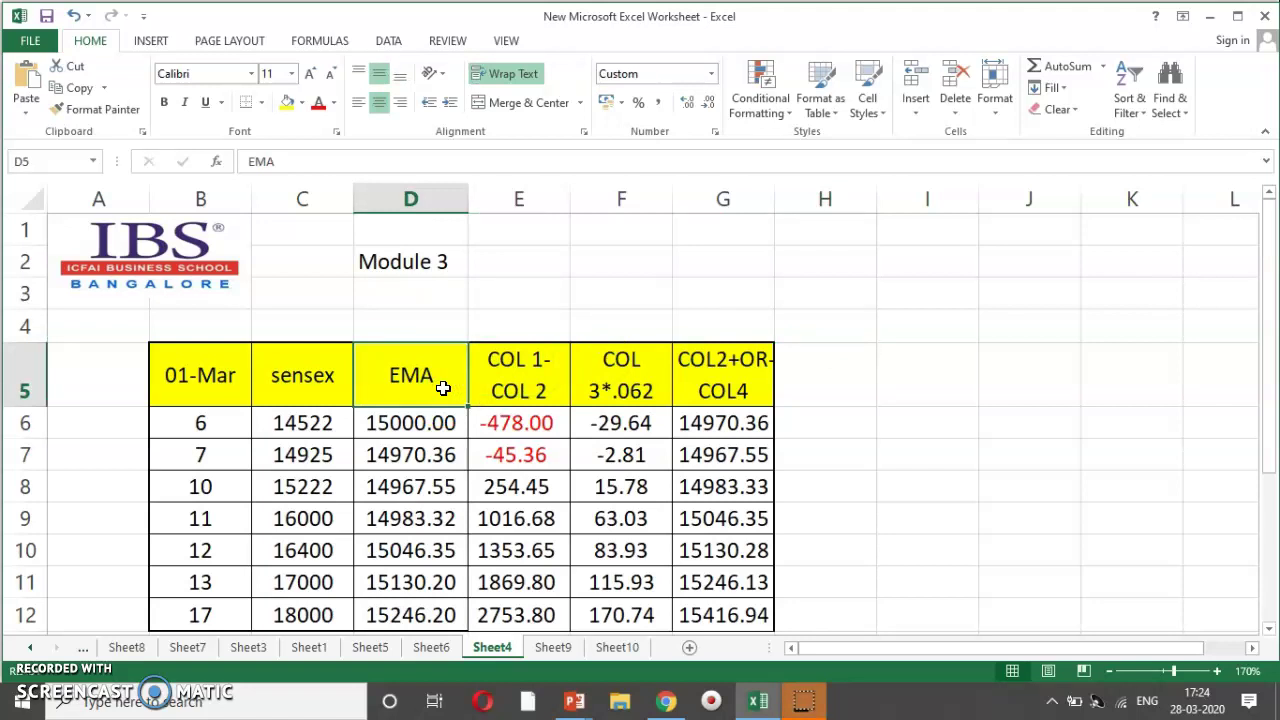
{"action": "key", "text": "F1"}
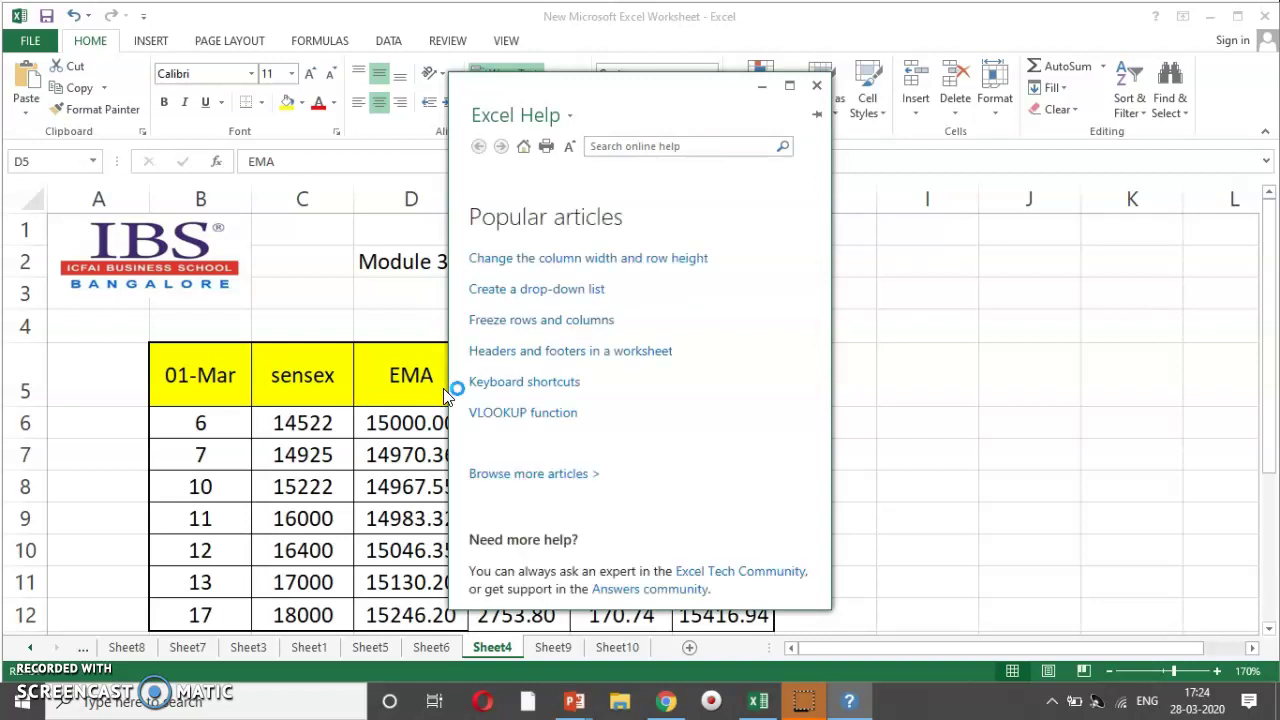
{"action": "left_click", "coordinate": [605, 150]}
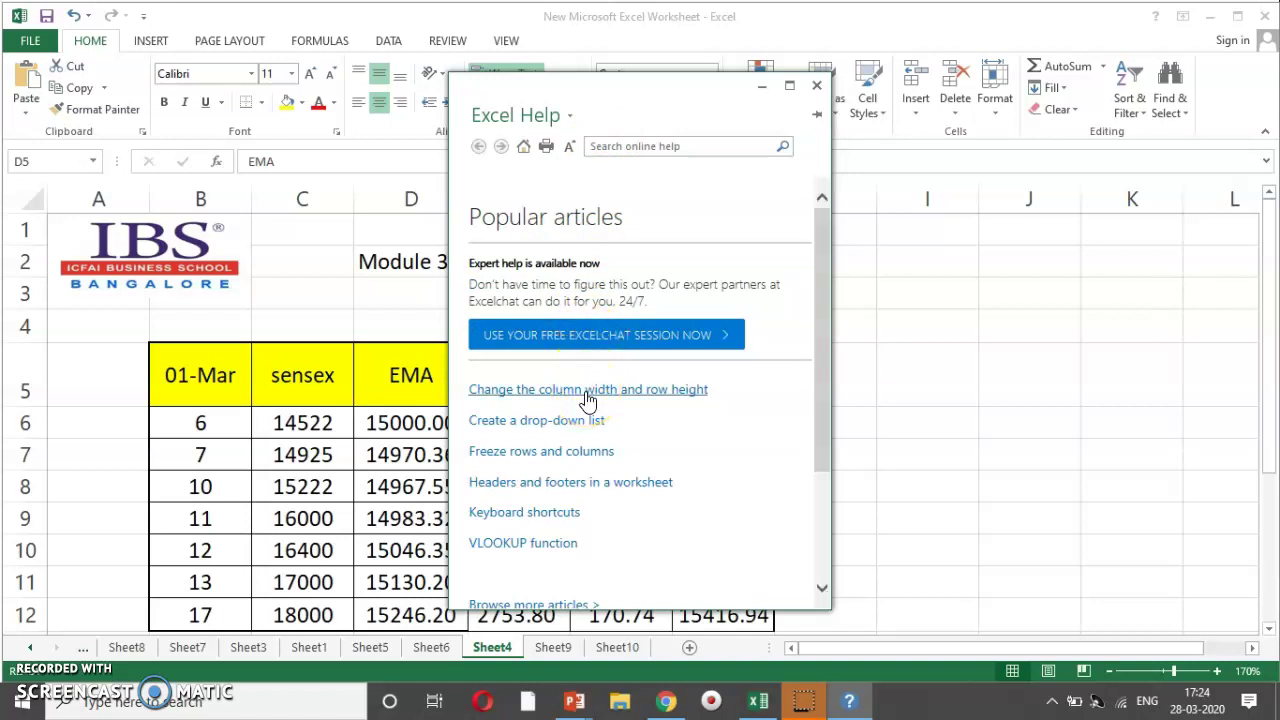
{"action": "left_click", "coordinate": [617, 400]}
{"action": "left_click", "coordinate": [617, 400]}
{"action": "left_click", "coordinate": [605, 422]}
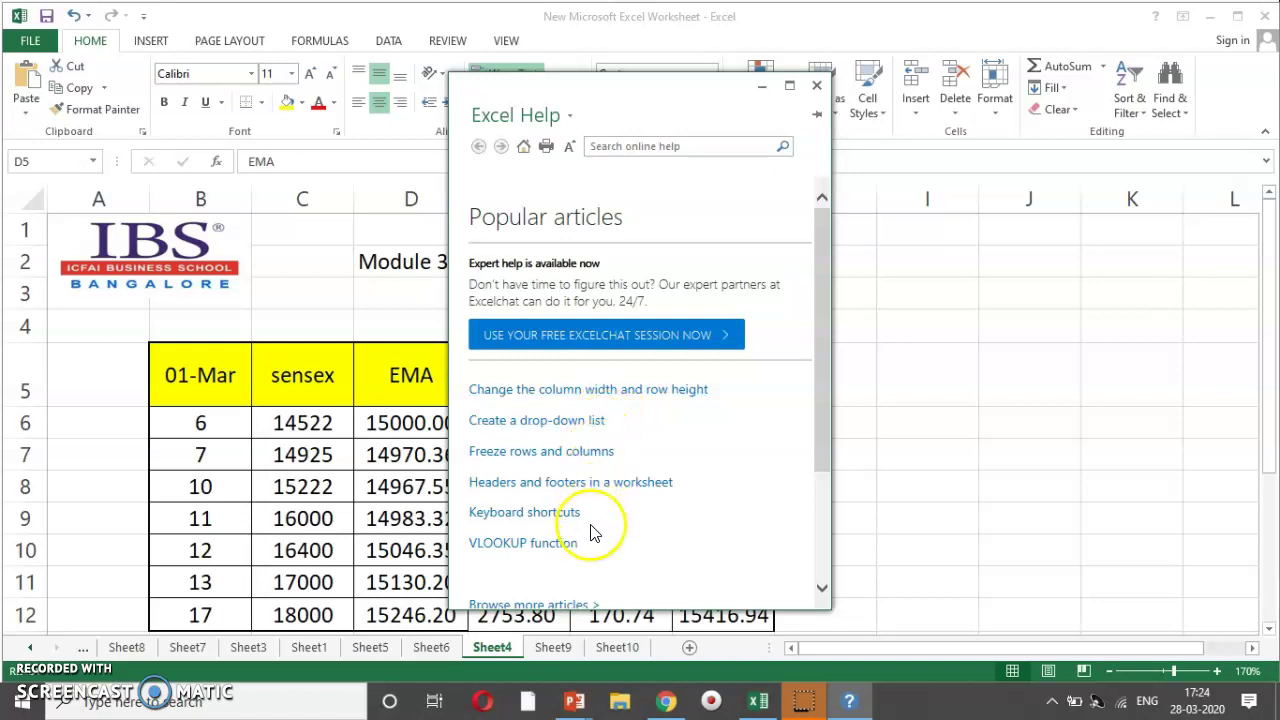
{"action": "left_click_drag", "start_coordinate": [826, 426], "coordinate": [826, 338]}
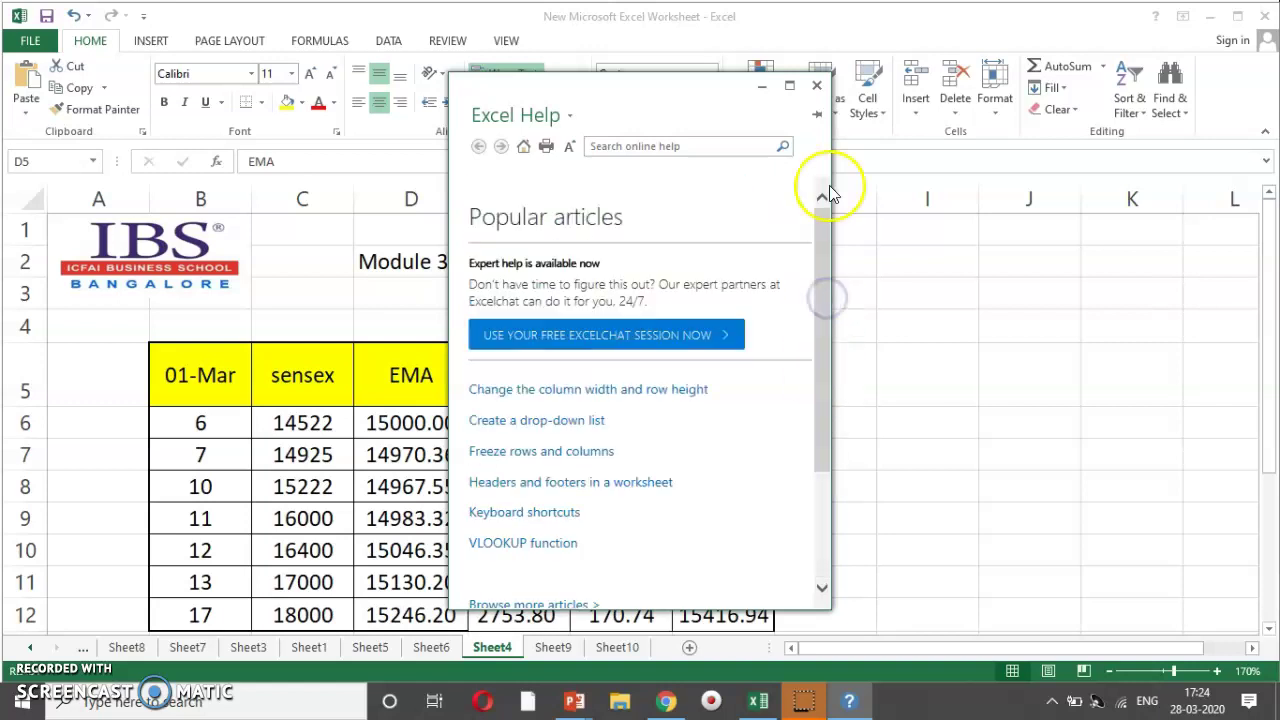
{"action": "left_click", "coordinate": [818, 88]}
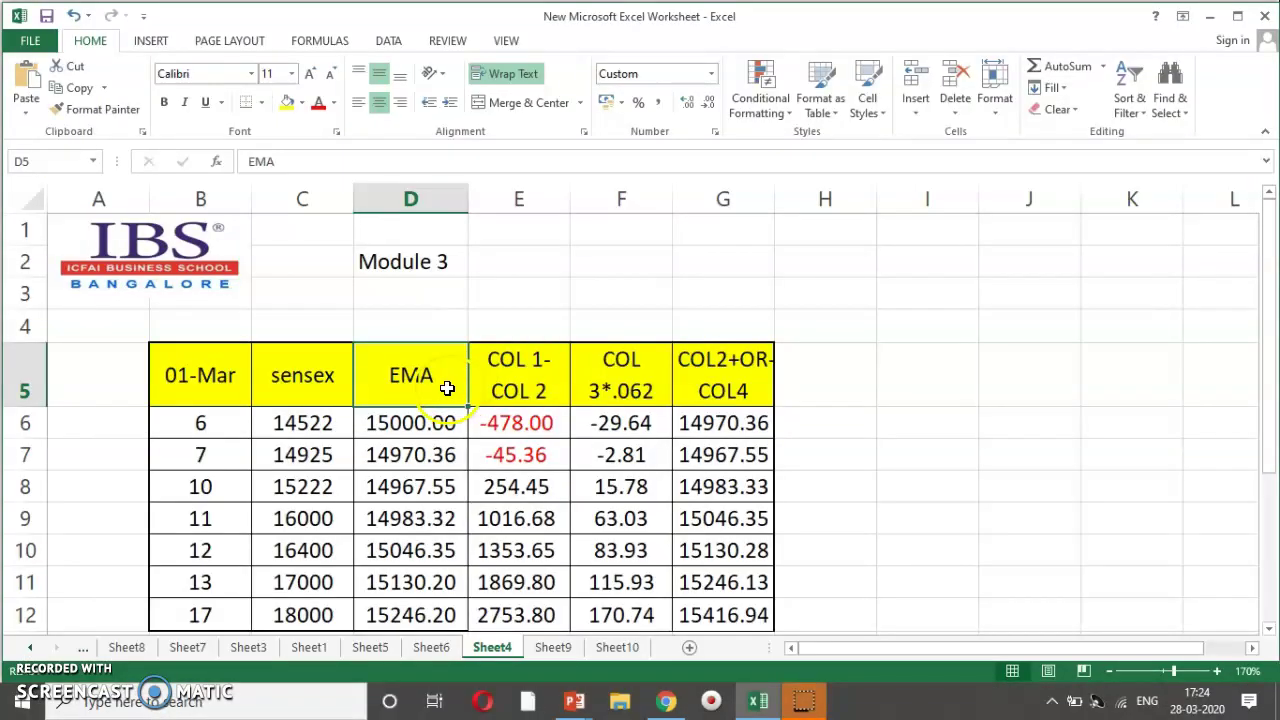
Edit D6, cancel with Esc, then change its value from 15000 to 15236
{"action": "left_click", "coordinate": [432, 423]}
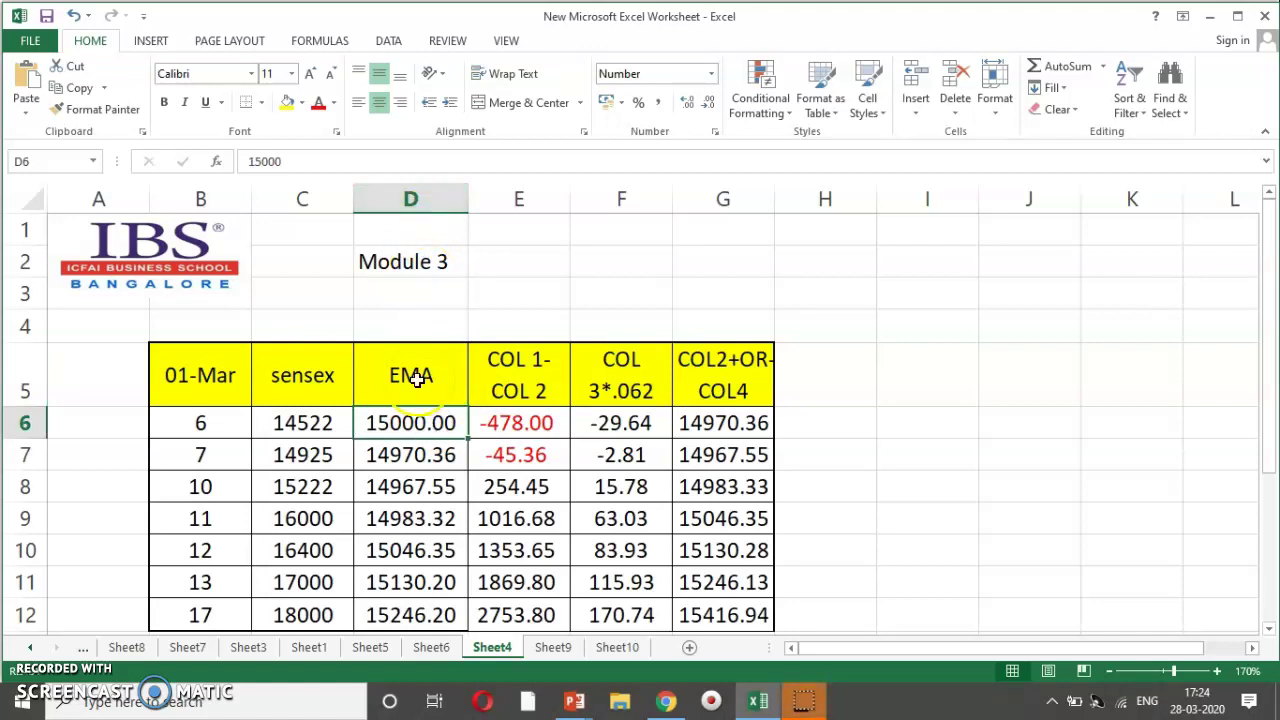
{"action": "double_click", "coordinate": [423, 423]}
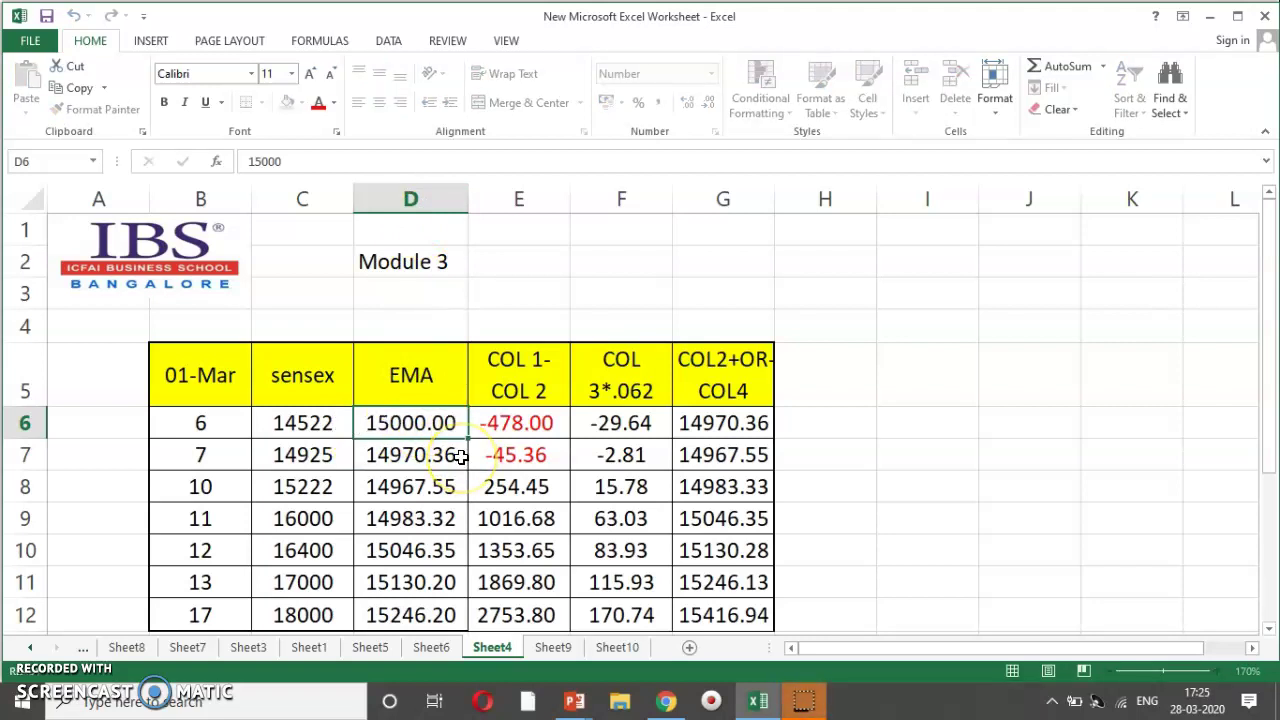
{"action": "key", "text": "Escape"}
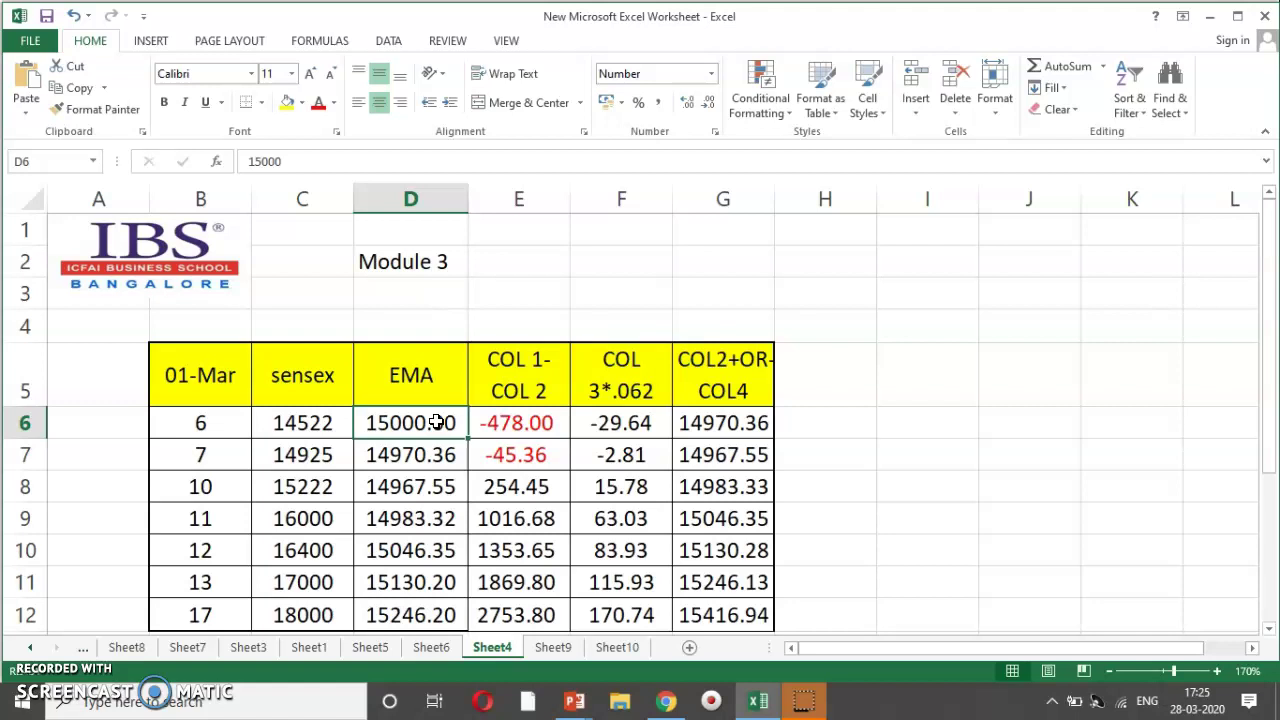
{"action": "double_click", "coordinate": [437, 423]}
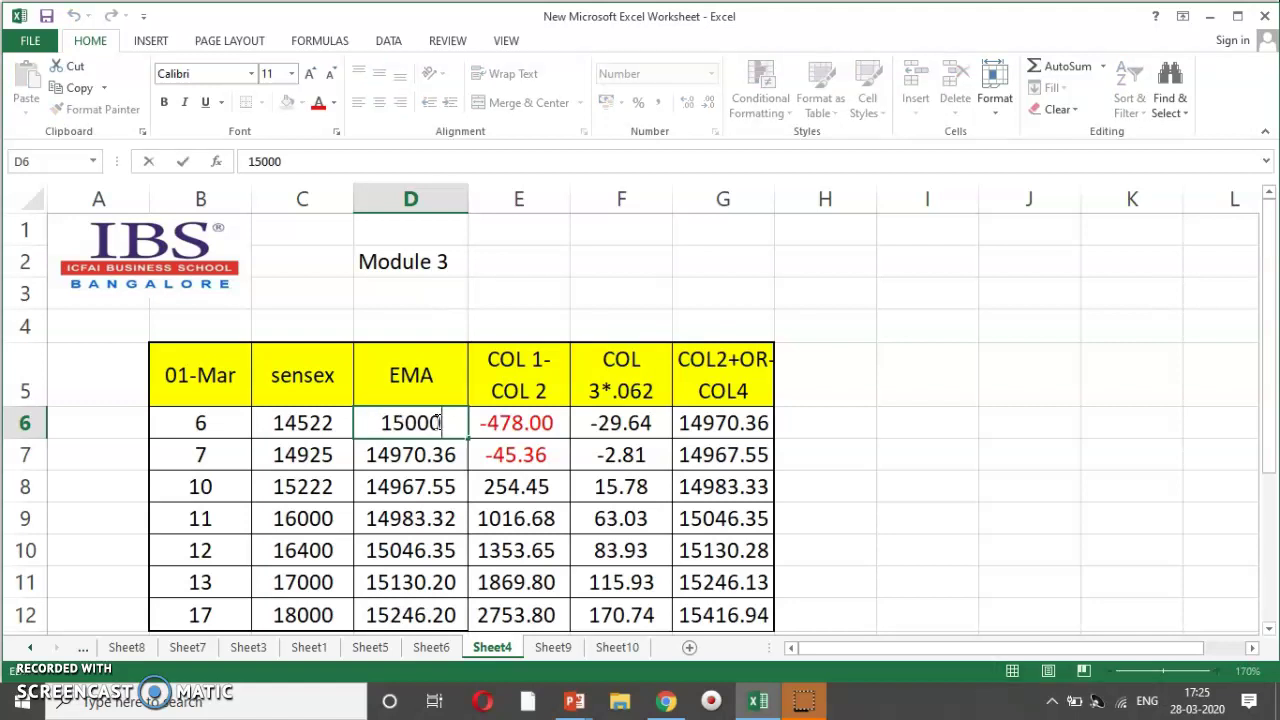
{"action": "key", "text": "BackSpace"}
{"action": "key", "text": "BackSpace"}
{"action": "key", "text": "BackSpace"}
{"action": "type", "text": "236"}
{"action": "key", "text": "Return"}
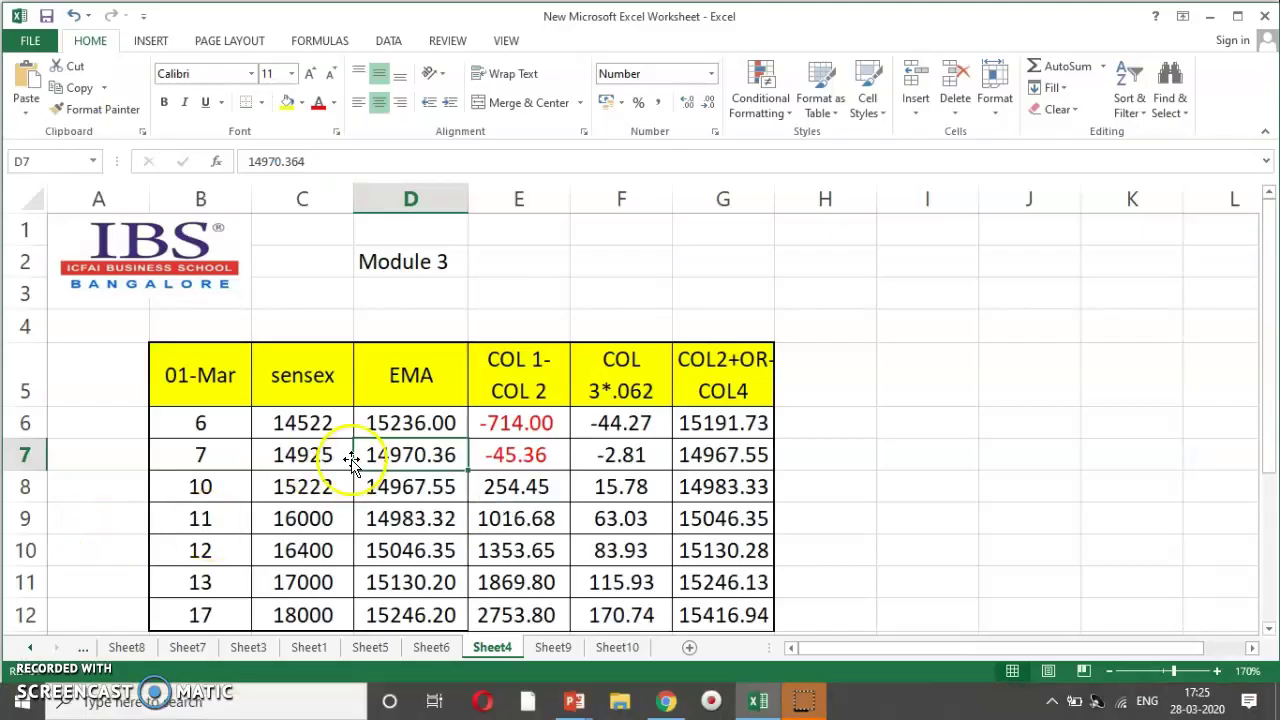
Inspect the G6 and G7 formulas, then fill G6 yellow
{"action": "left_click", "coordinate": [770, 385]}
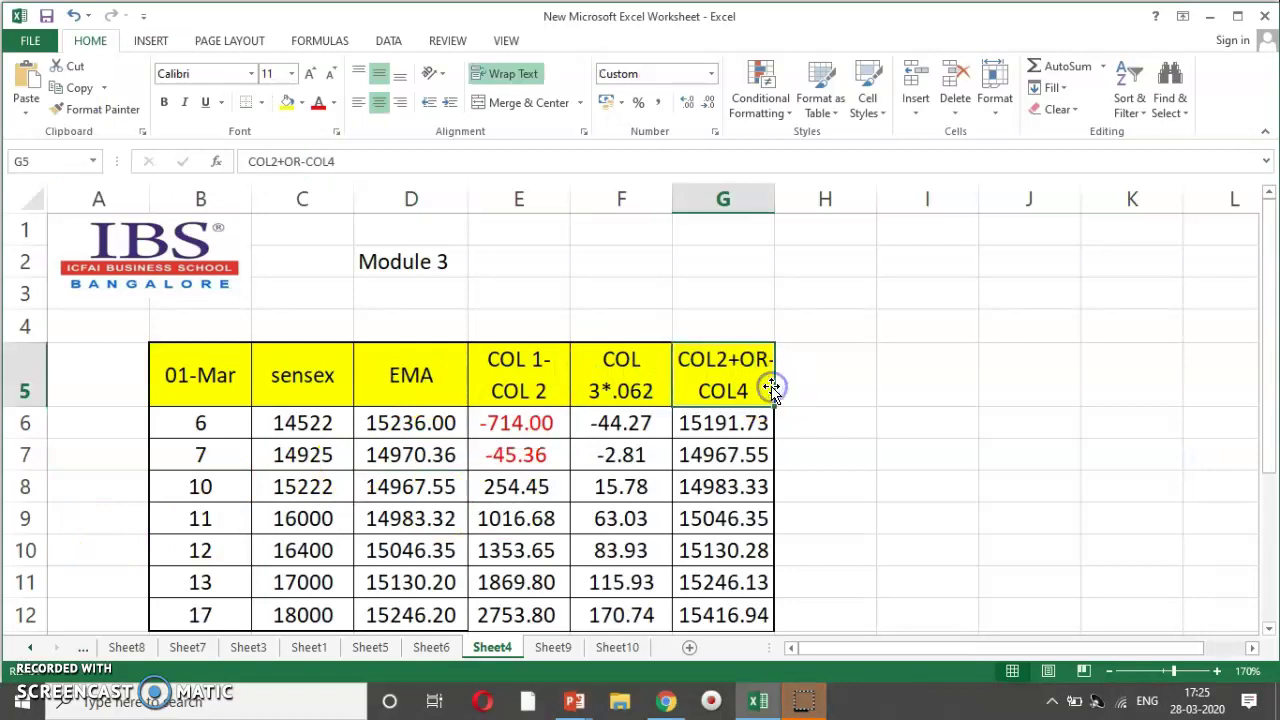
{"action": "left_click", "coordinate": [736, 430]}
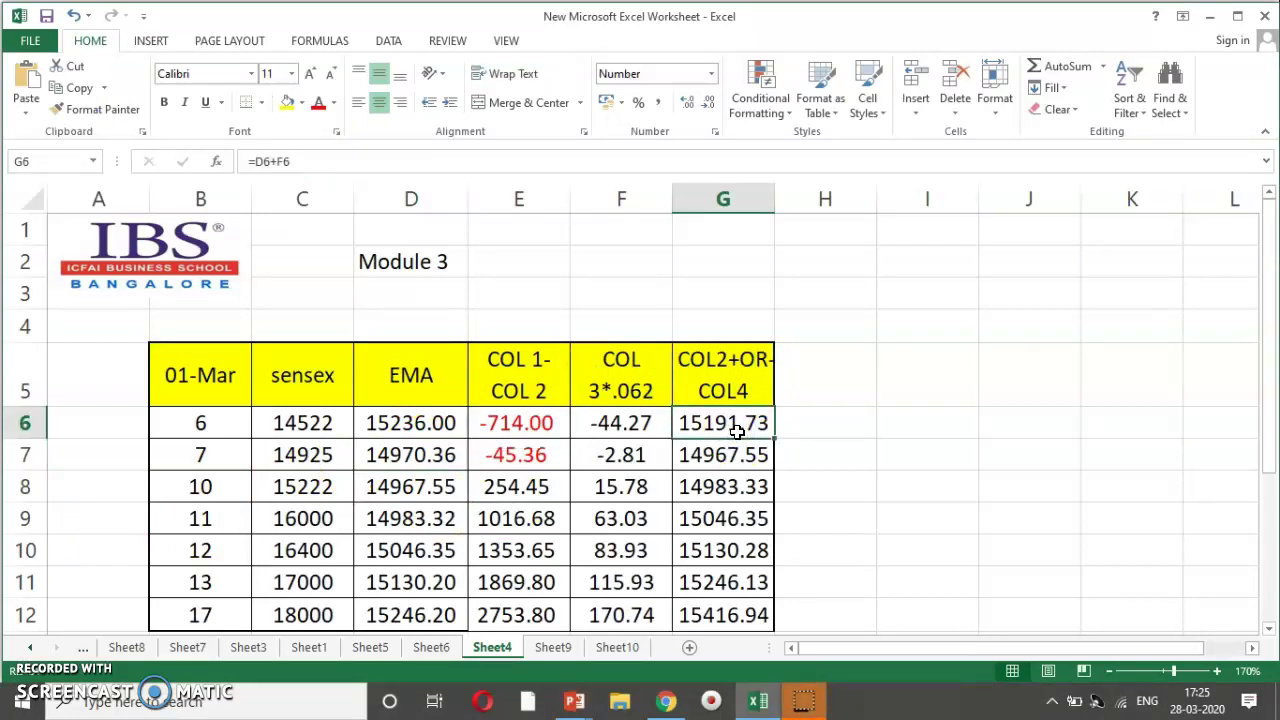
{"action": "left_click", "coordinate": [735, 453]}
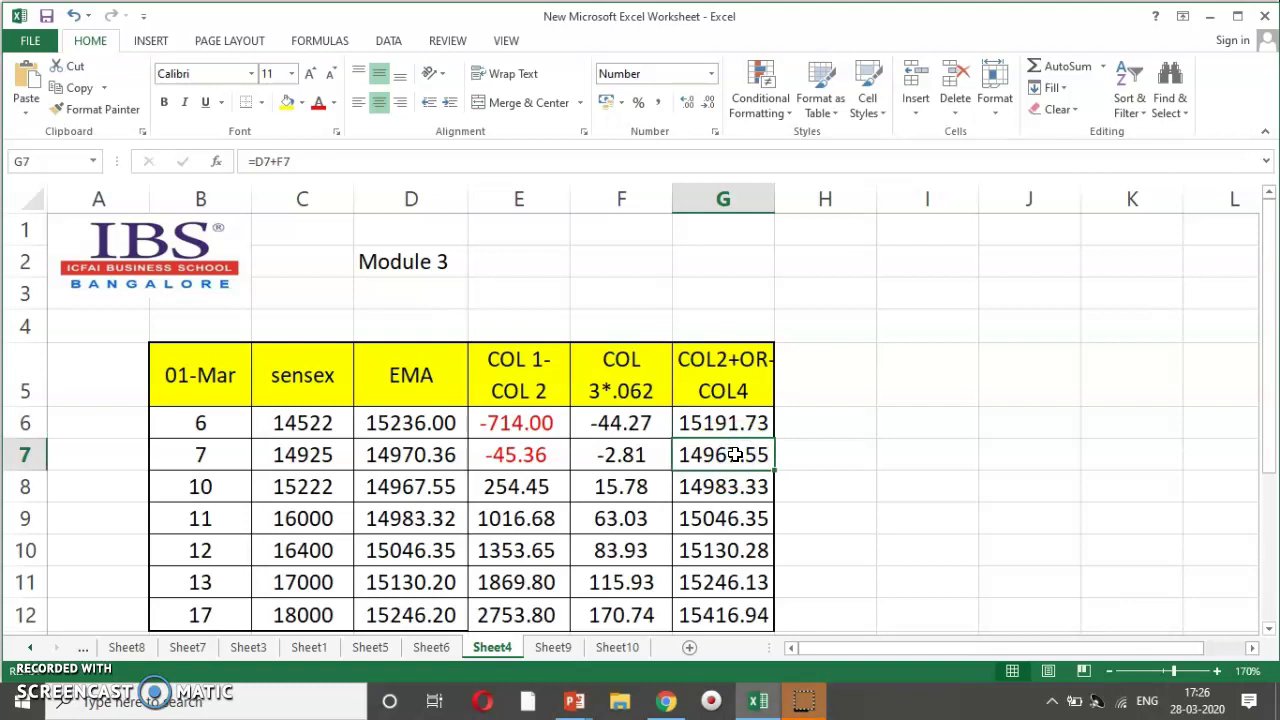
{"action": "left_click", "coordinate": [736, 427]}
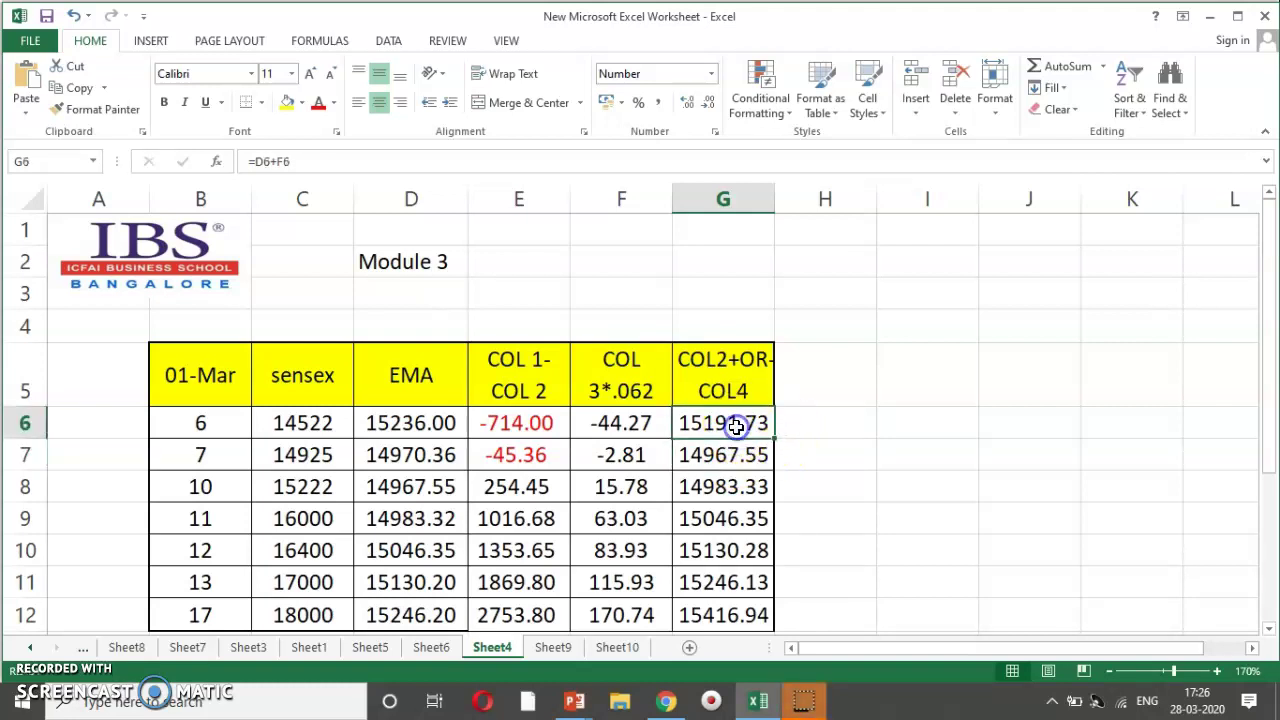
{"action": "left_click", "coordinate": [286, 104]}
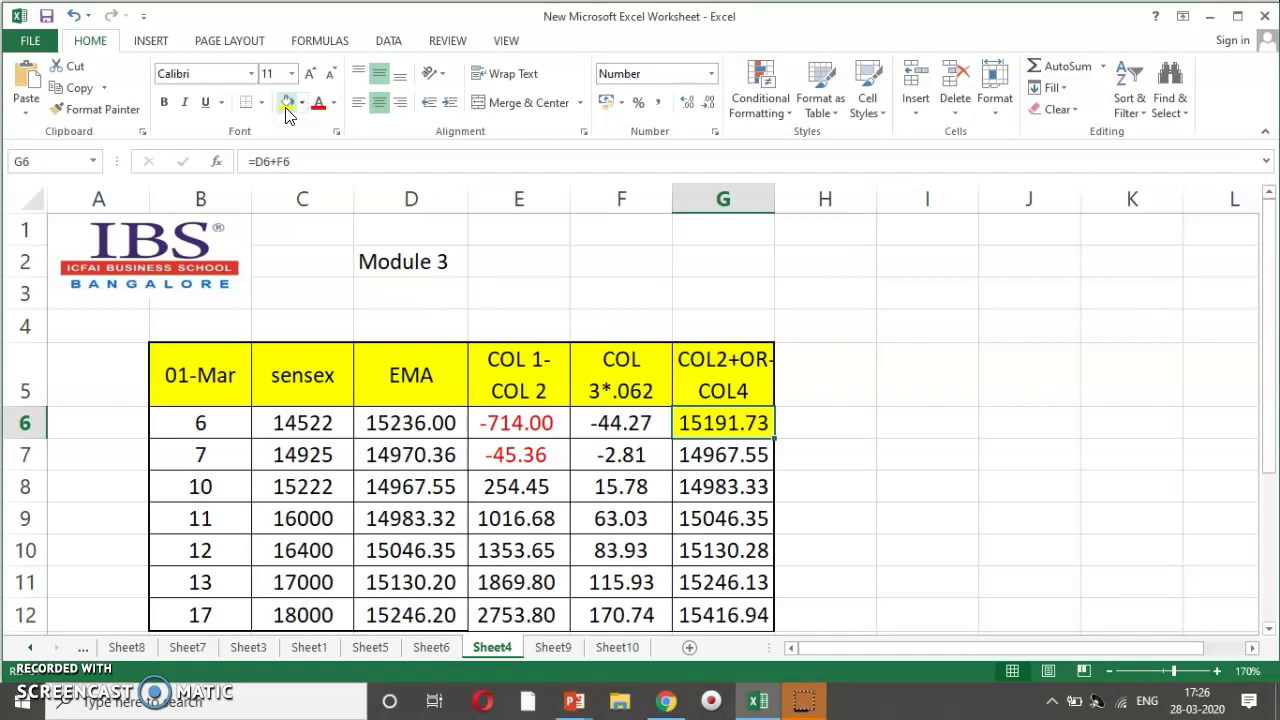
Repeat the yellow fill with F4 on G7 and on sensex cells C7:C11
{"action": "left_click", "coordinate": [708, 458]}
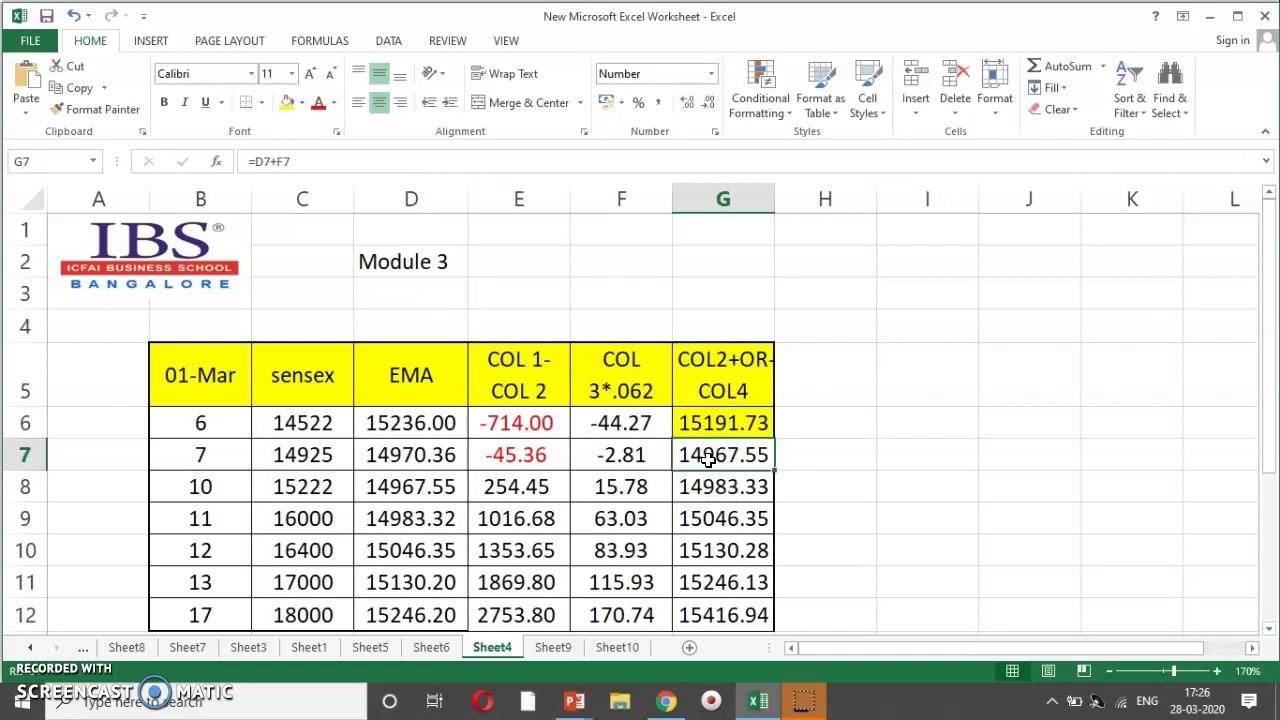
{"action": "key", "text": "F4"}
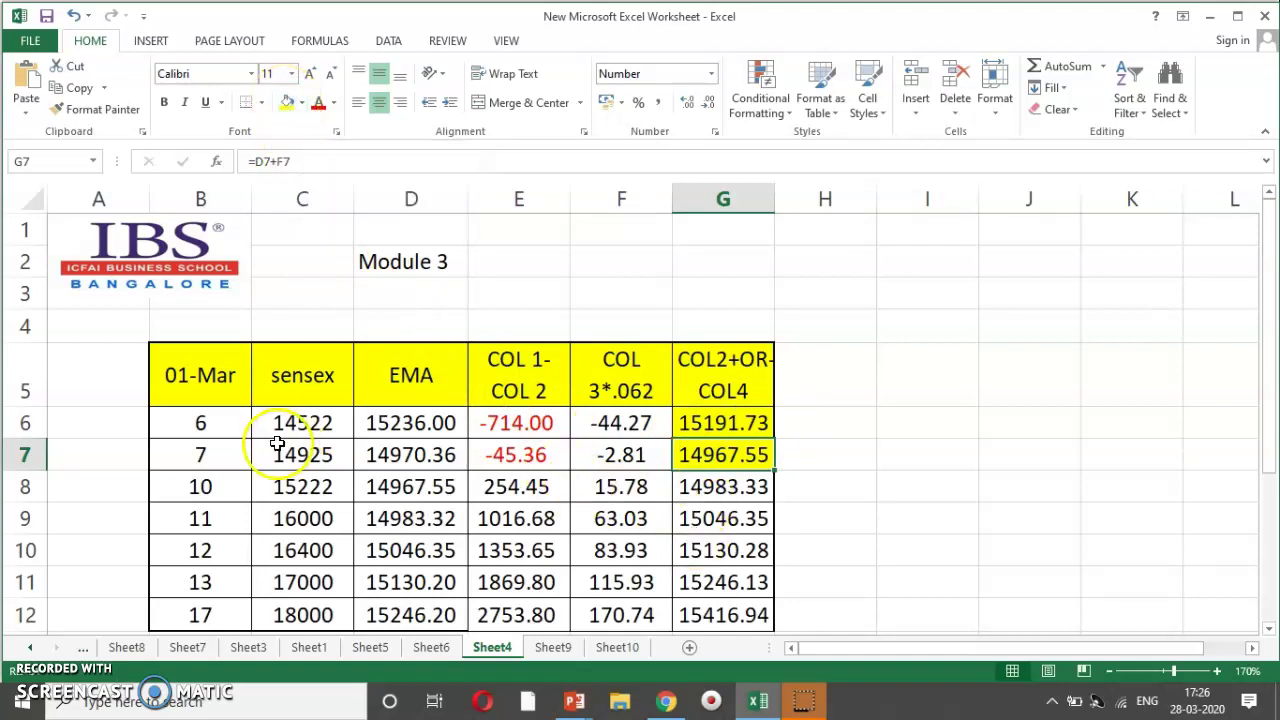
{"action": "left_click_drag", "start_coordinate": [290, 453], "coordinate": [301, 570]}
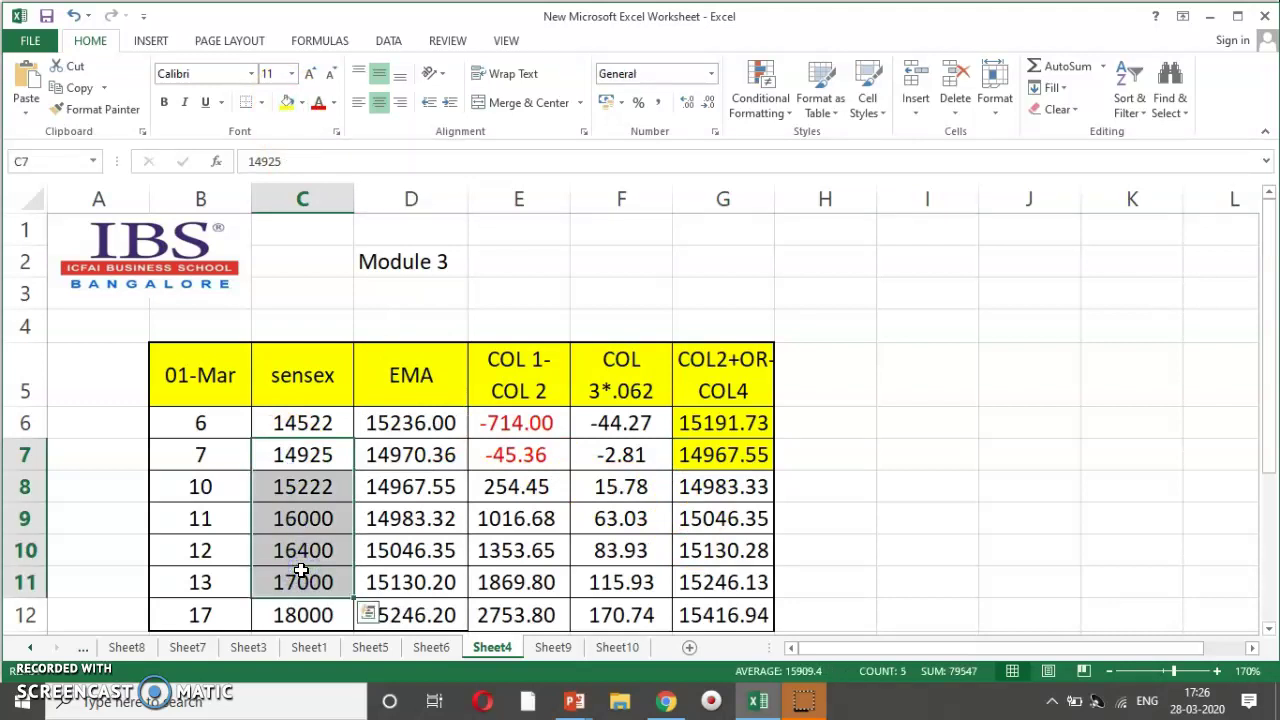
{"action": "key", "text": "F4"}
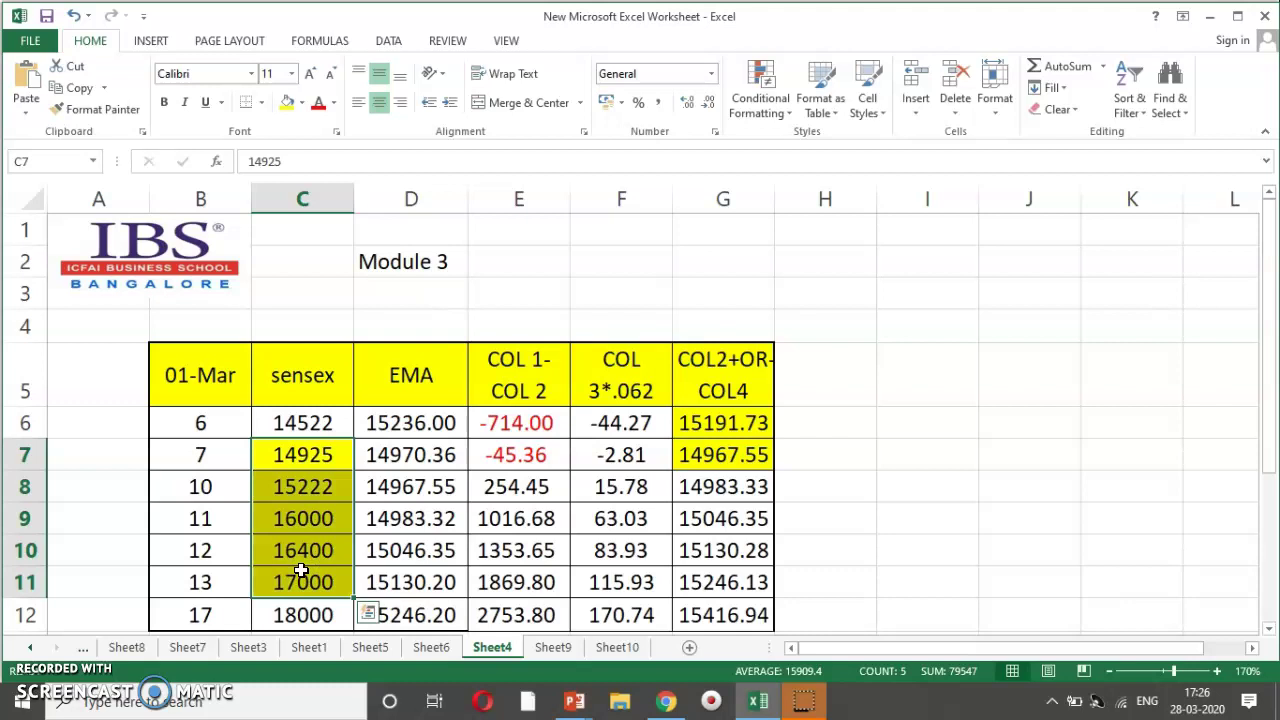
Clear G7 and G8, undo the deletion, and switch to the PowerPoint shortcut keys slide
{"action": "left_click_drag", "start_coordinate": [718, 548], "coordinate": [715, 492]}
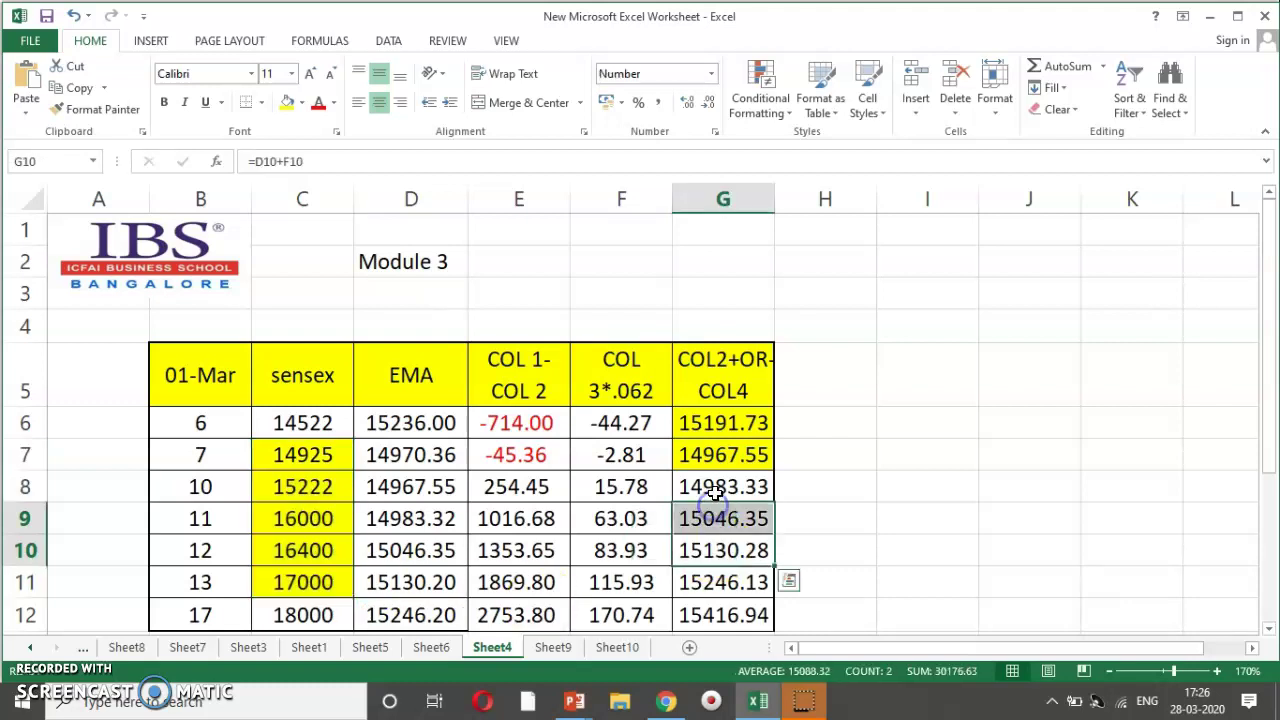
{"action": "left_click", "coordinate": [715, 490]}
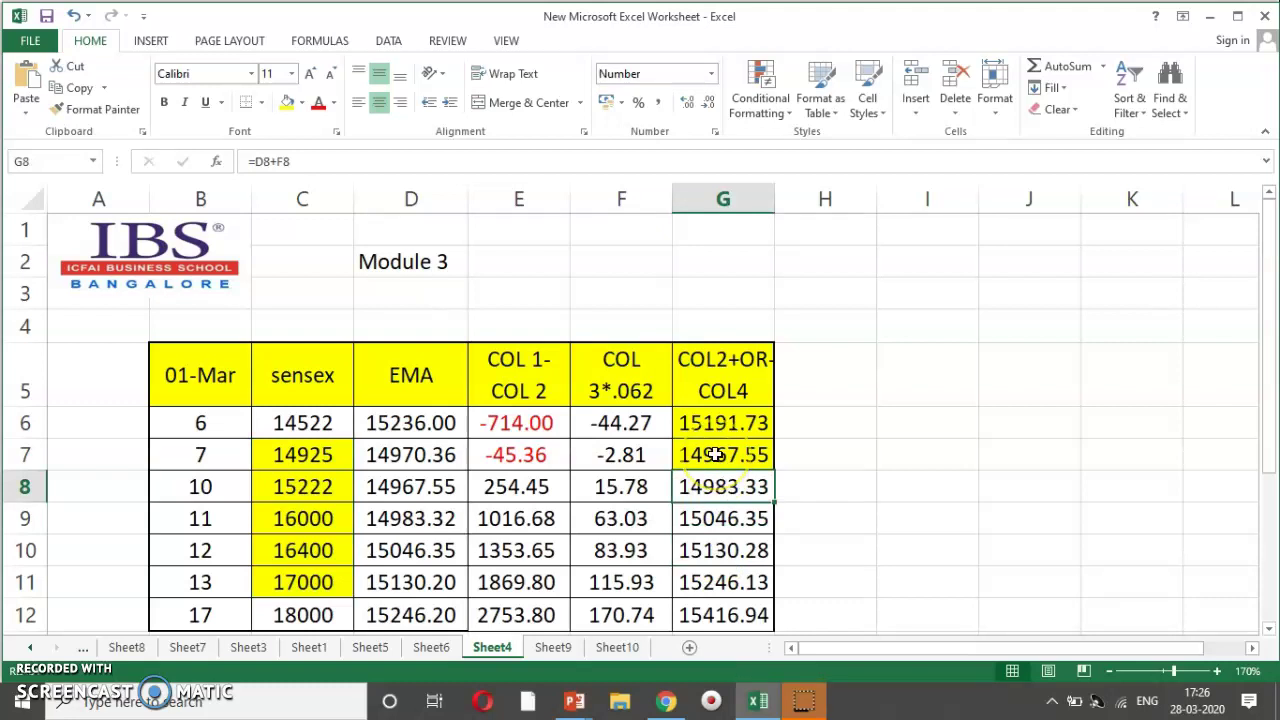
{"action": "left_click", "coordinate": [715, 455]}
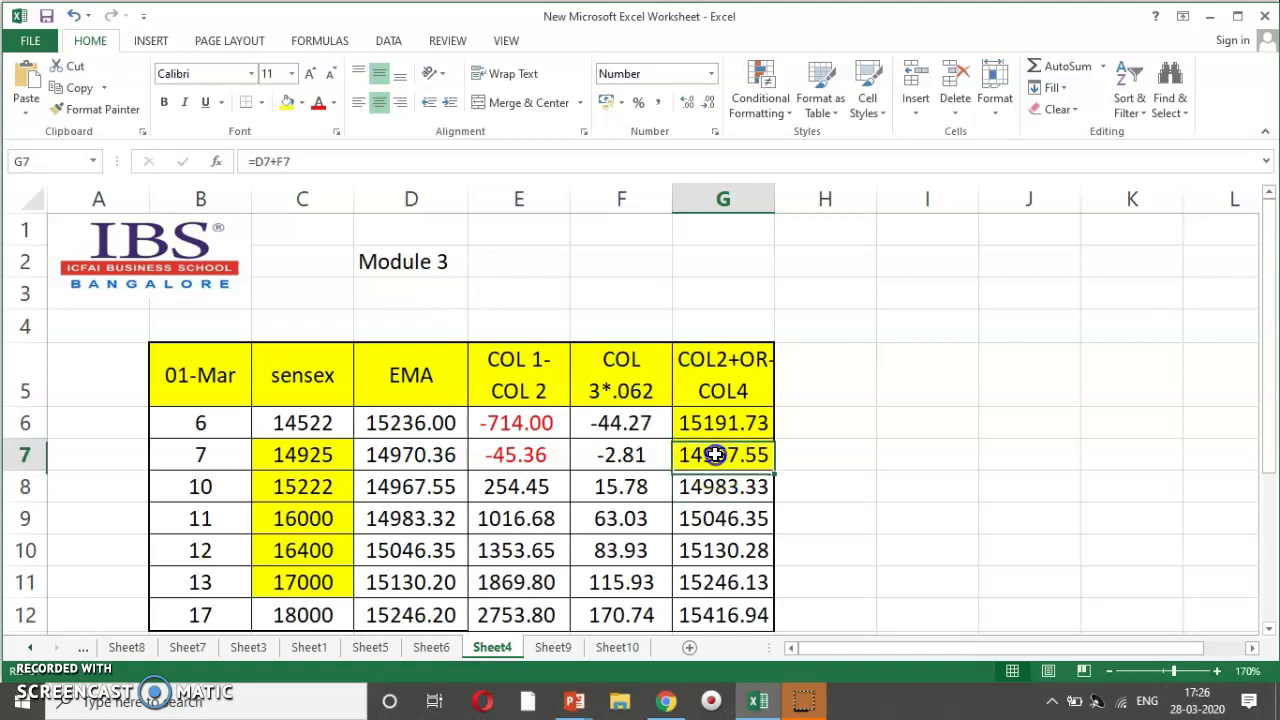
{"action": "key", "text": "Delete"}
{"action": "key", "text": "Down"}
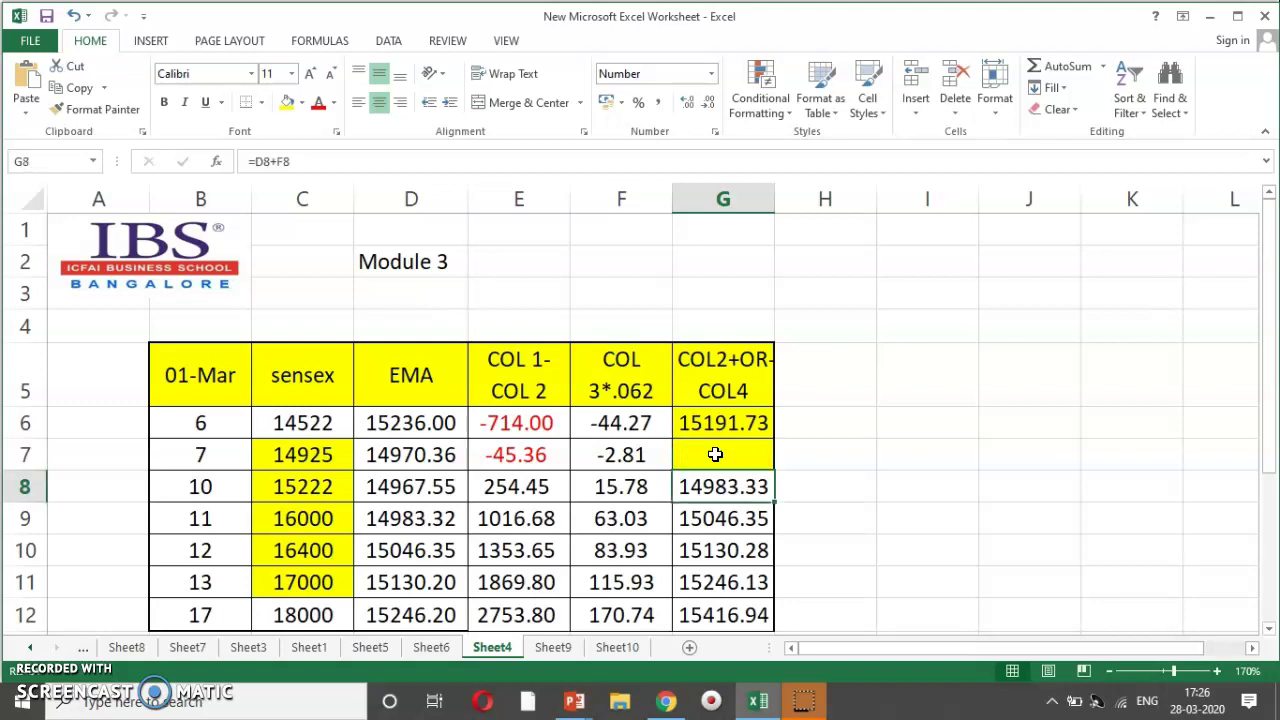
{"action": "key", "text": "Delete"}
{"action": "key", "text": "ctrl+z"}
{"action": "key", "text": "ctrl+z"}
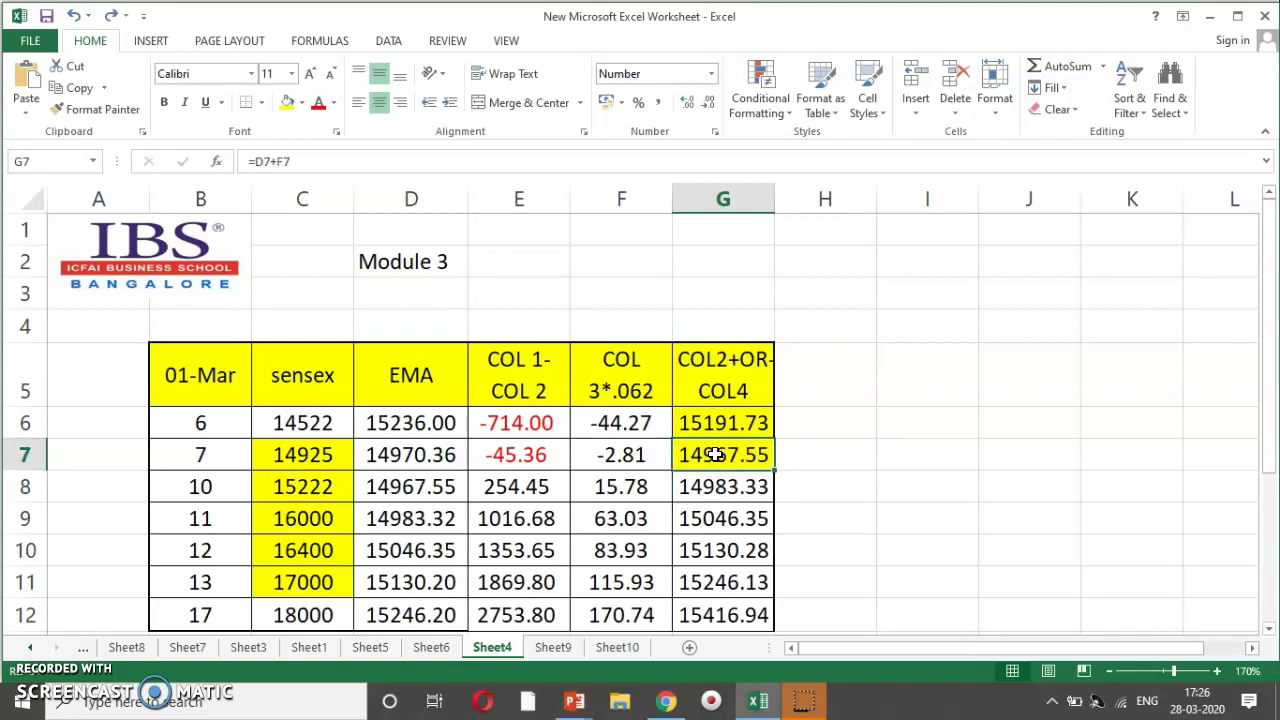
{"action": "key", "text": "alt+Tab"}
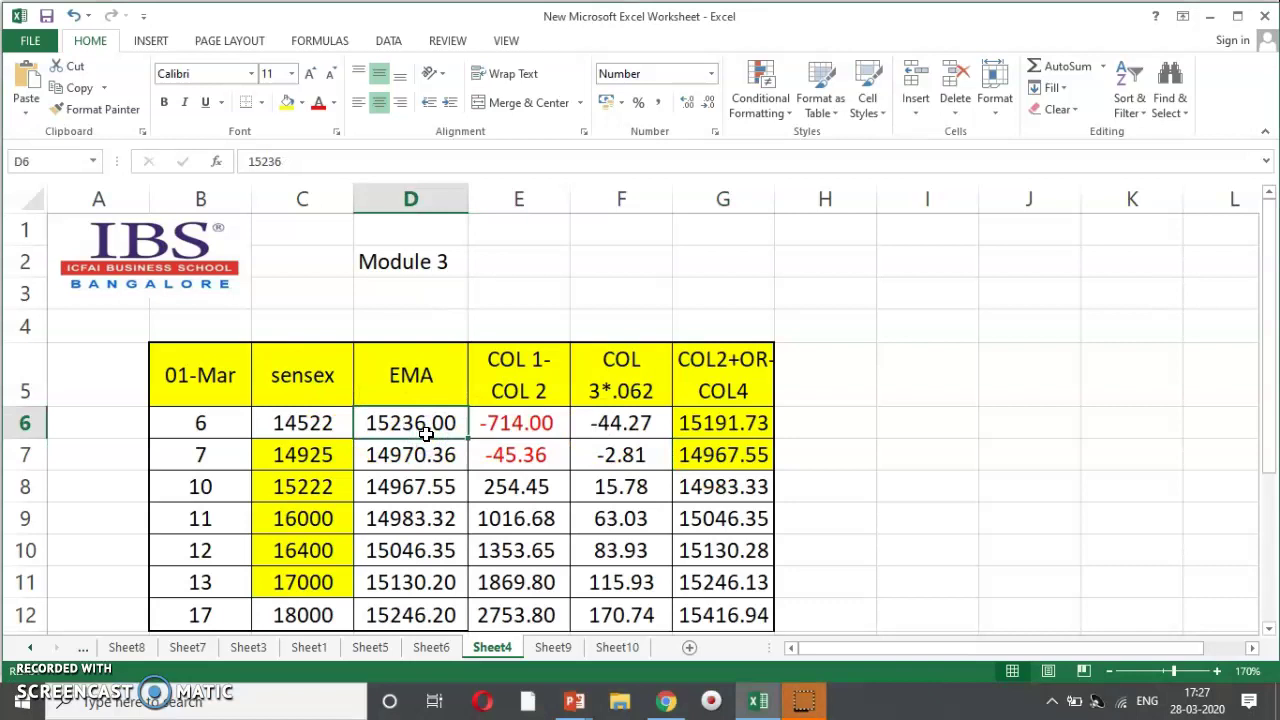
Open the Go To dialog with F5, close it, and select title cell D2
{"action": "key", "text": "F5"}
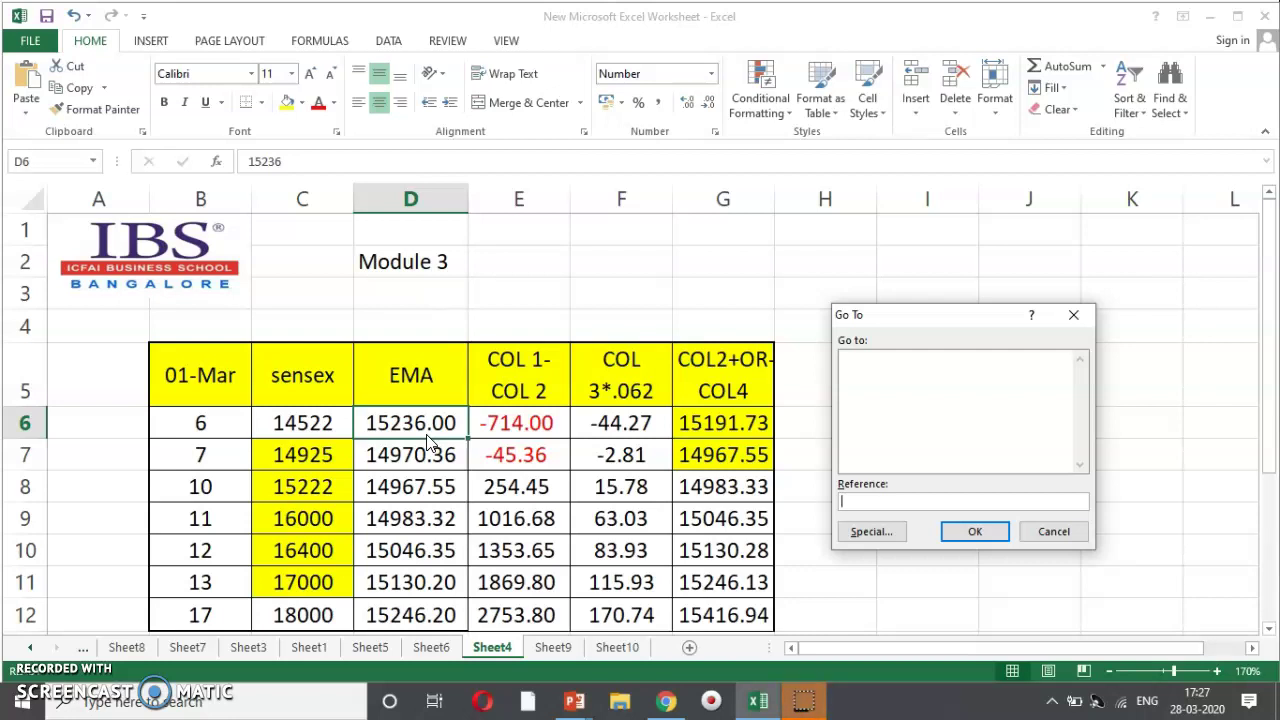
{"action": "left_click", "coordinate": [909, 376]}
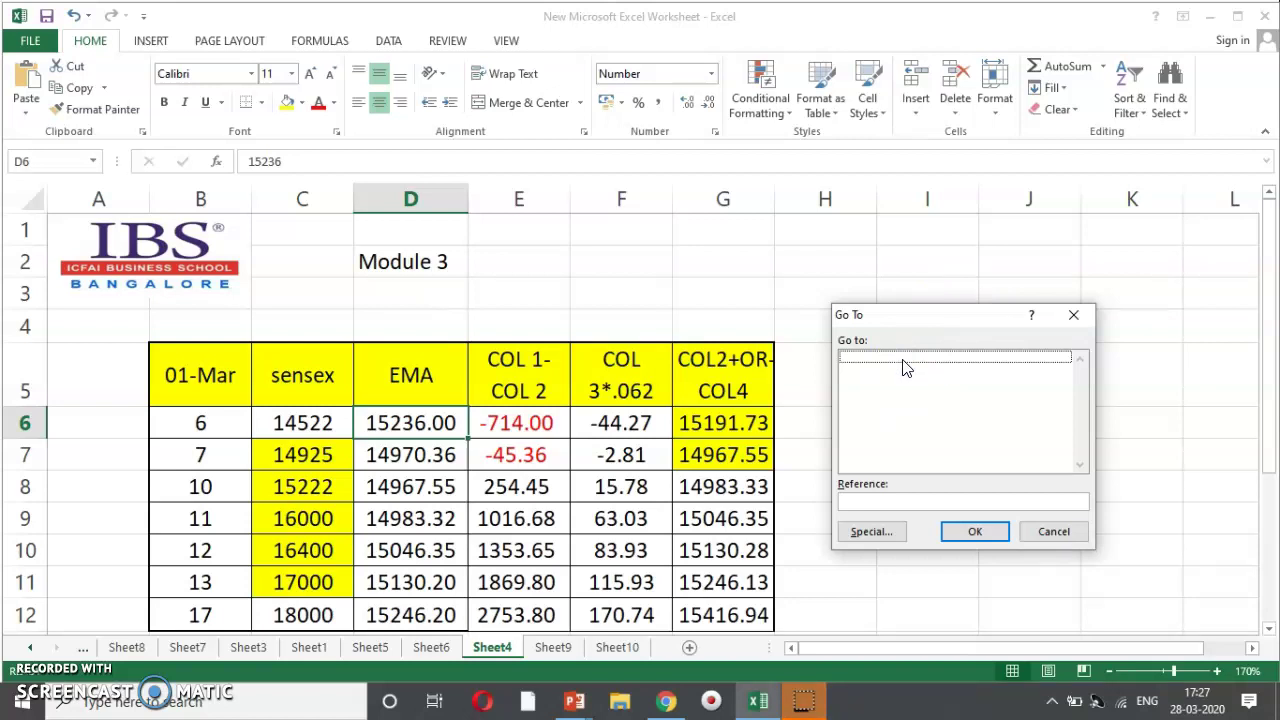
{"action": "left_click", "coordinate": [1073, 313]}
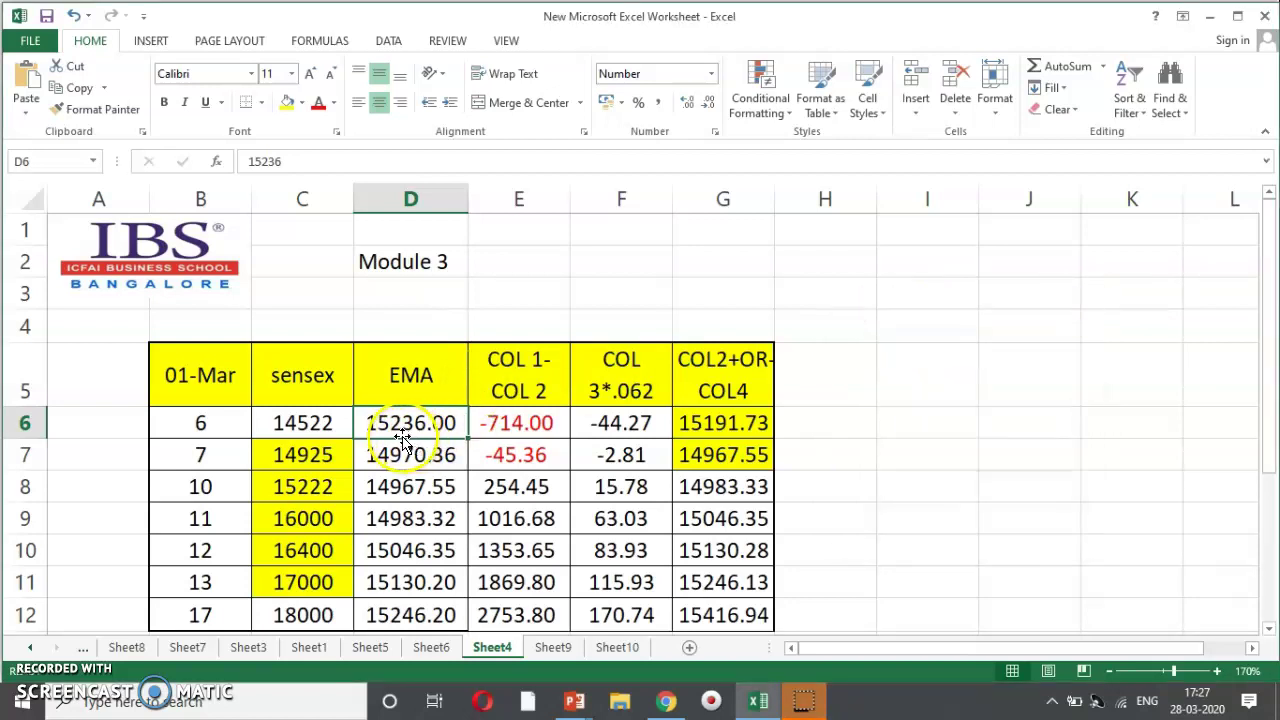
{"action": "left_click", "coordinate": [406, 266]}
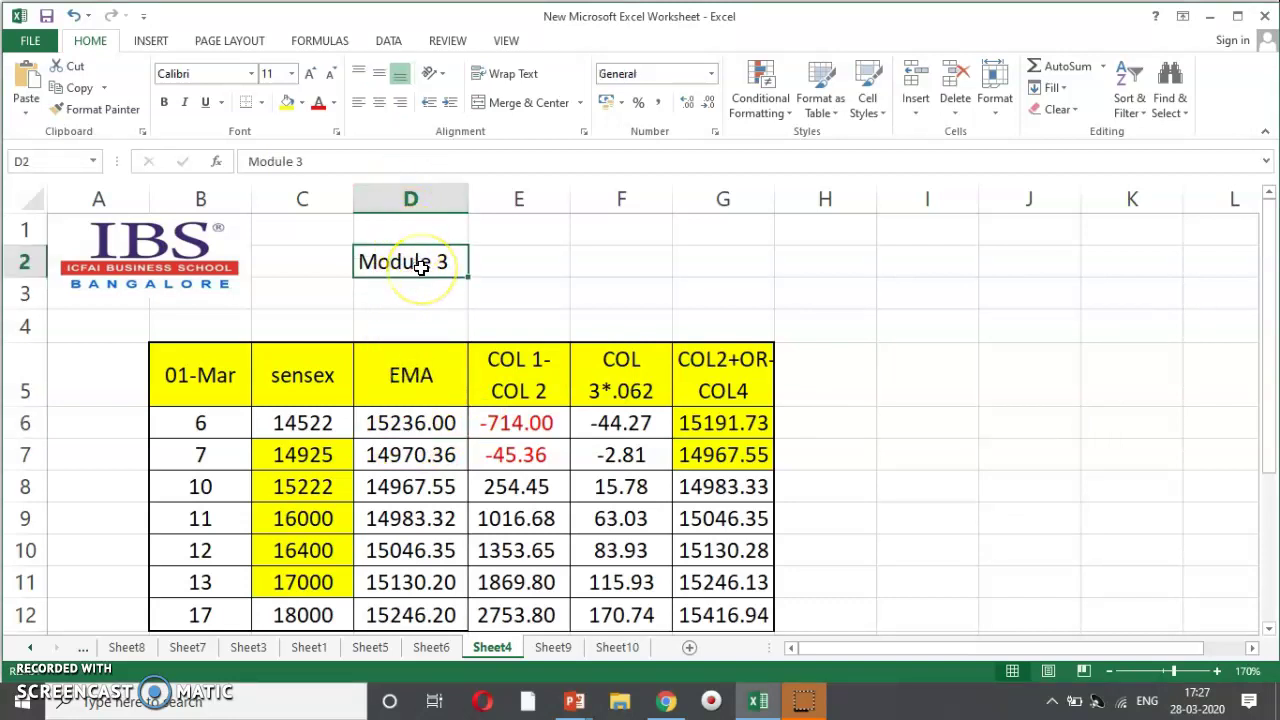
Reopen Go To with F5 and jump to reference G555
{"action": "key", "text": "F5"}
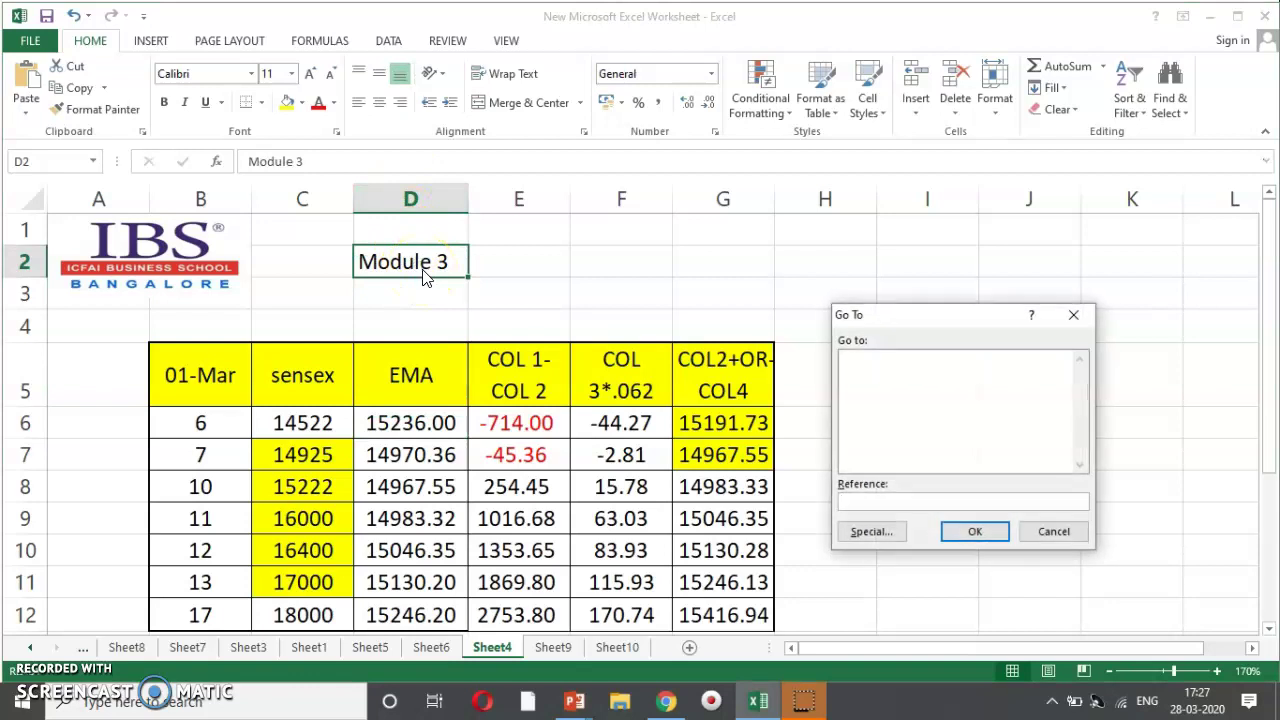
{"action": "left_click", "coordinate": [890, 372]}
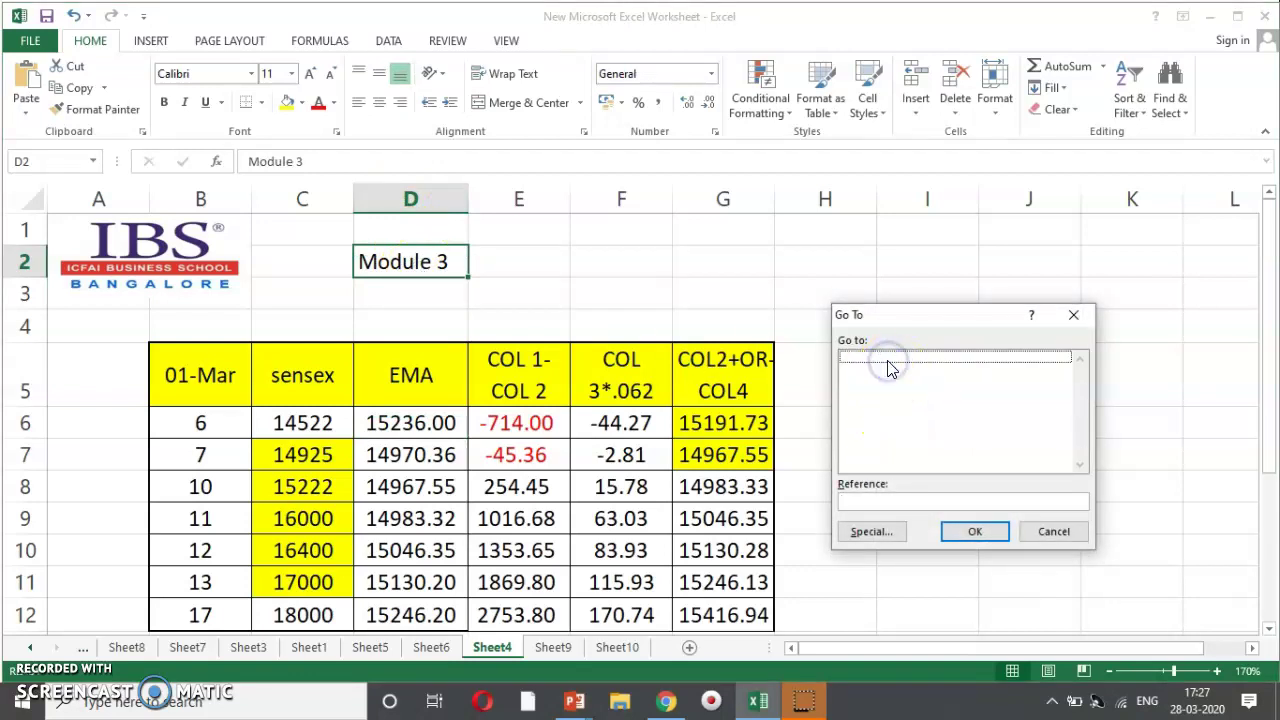
{"action": "left_click", "coordinate": [888, 490]}
{"action": "right_click", "coordinate": [887, 499]}
{"action": "left_click", "coordinate": [855, 501]}
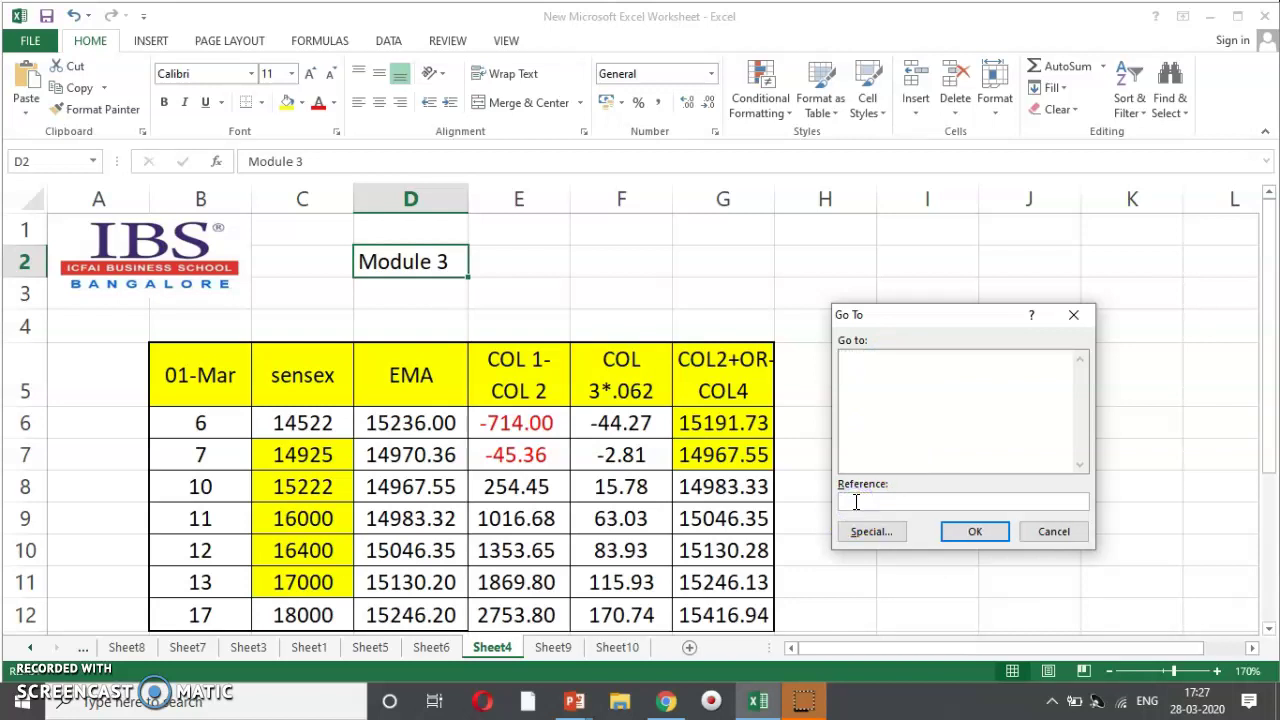
{"action": "type", "text": "g555"}
{"action": "left_click", "coordinate": [974, 532]}
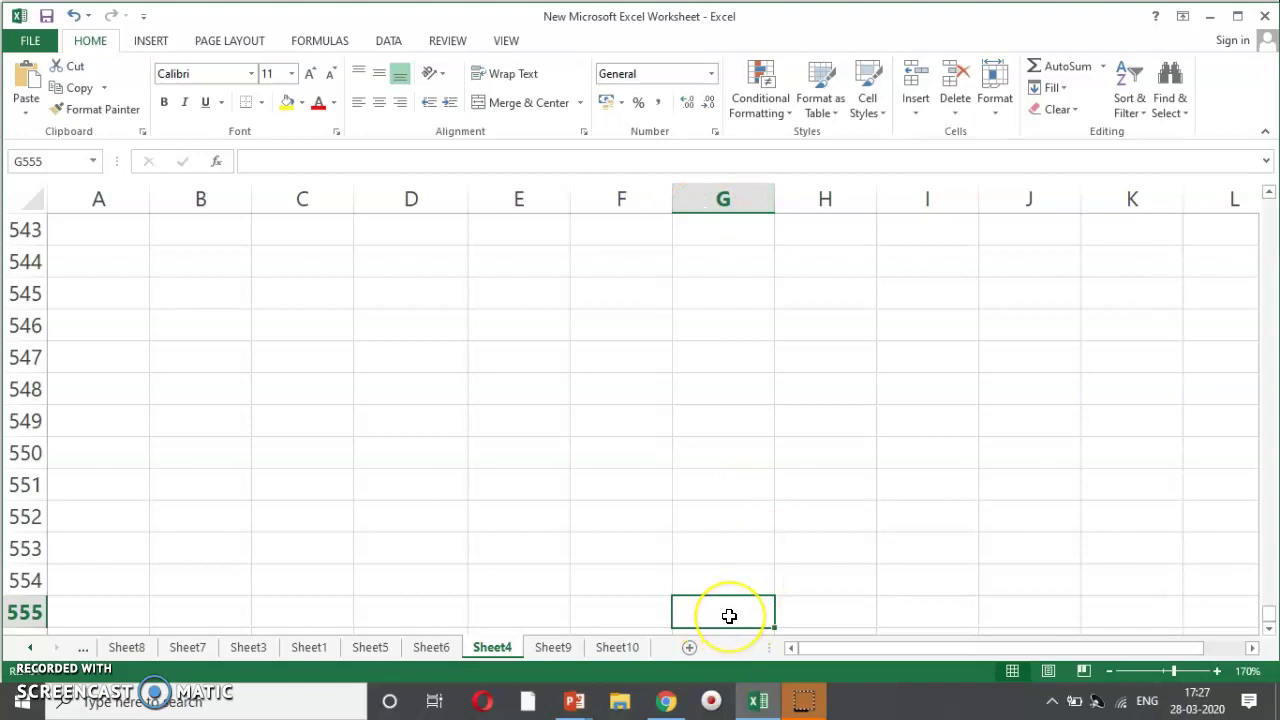
Return to cell A1 on Sheet4 with Ctrl+Home
{"action": "key", "text": "ctrl+Home"}
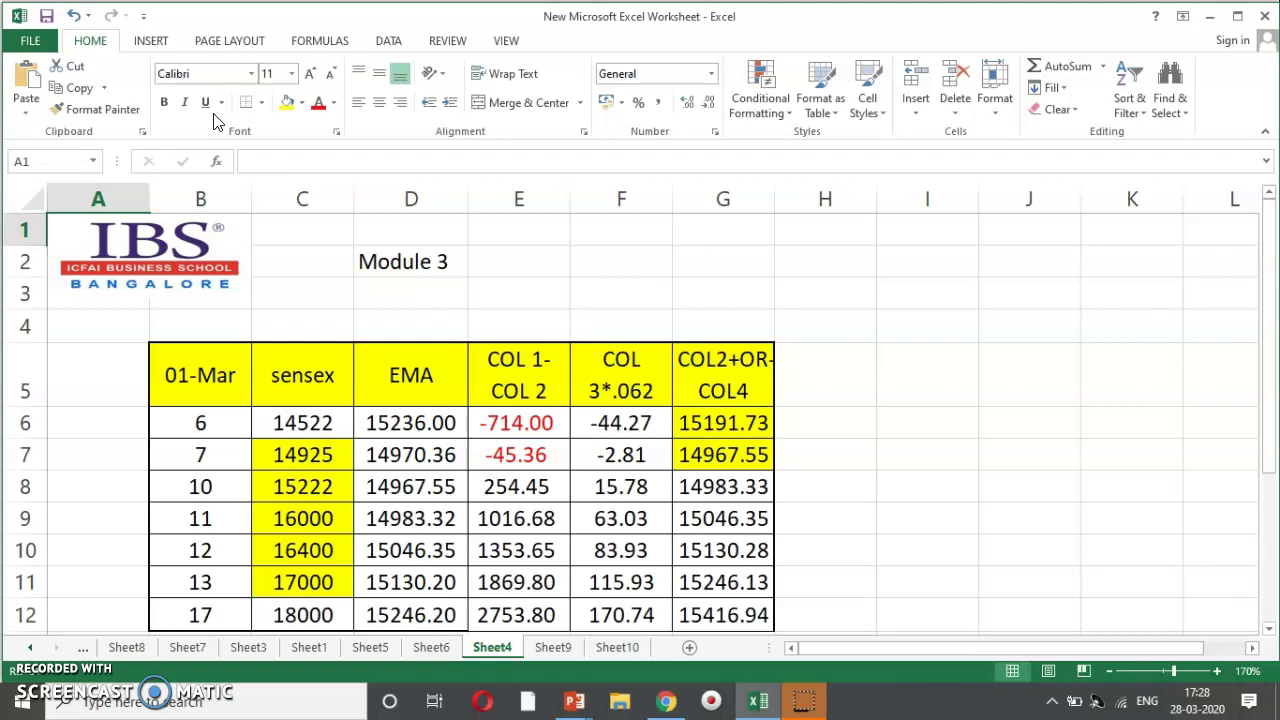
Browse the Page Layout Theme Fonts list via the Alt, P, T, F KeyTips, then dismiss it
{"action": "key", "text": "alt"}
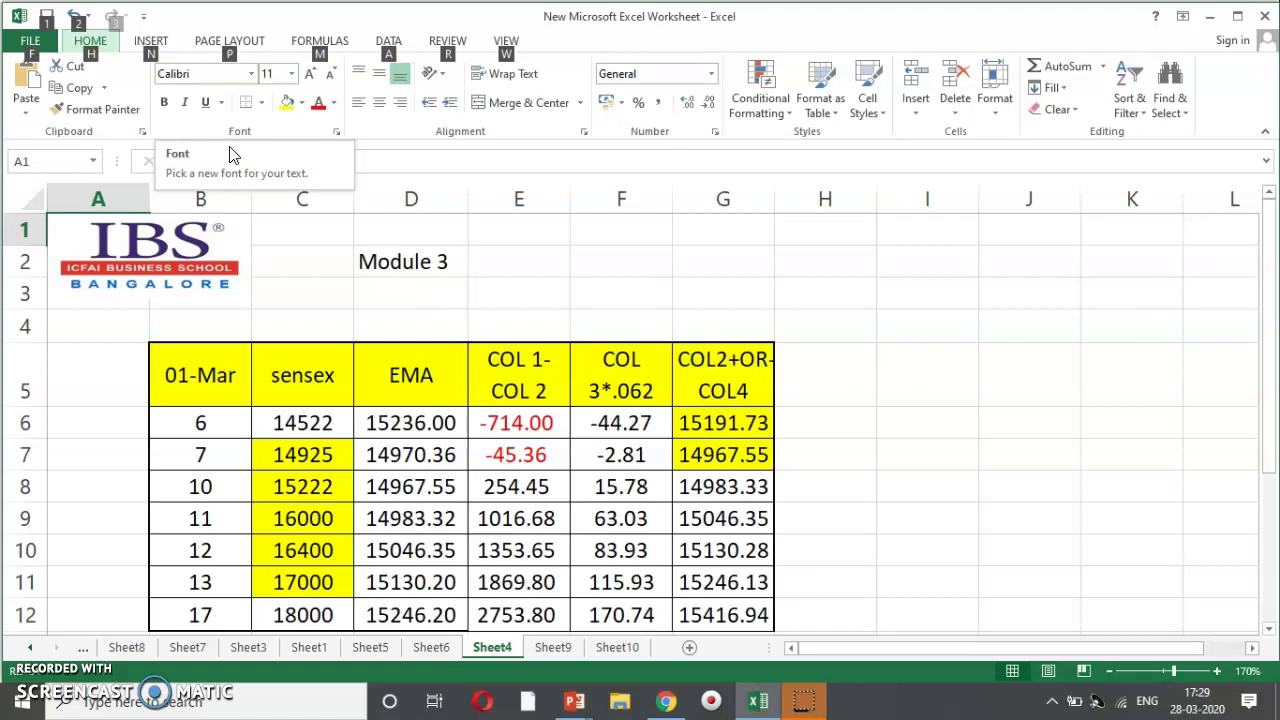
{"action": "key", "text": "p"}
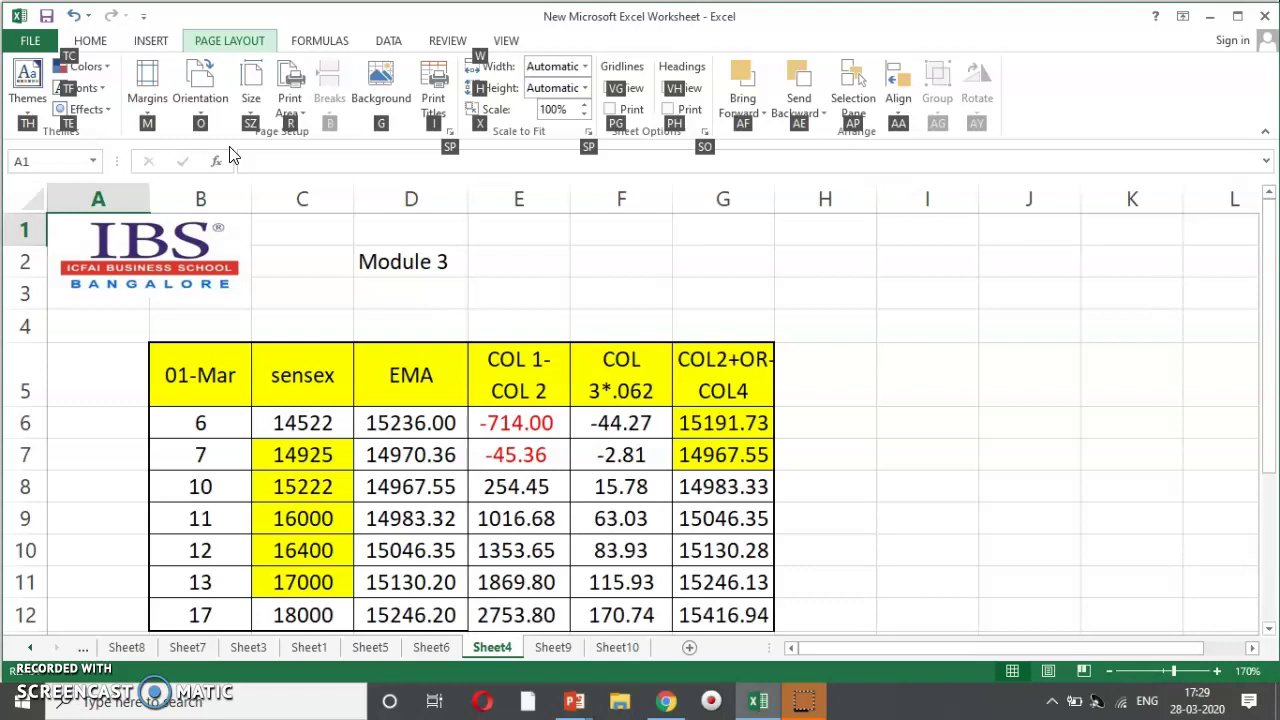
{"action": "key", "text": "t"}
{"action": "key", "text": "f"}
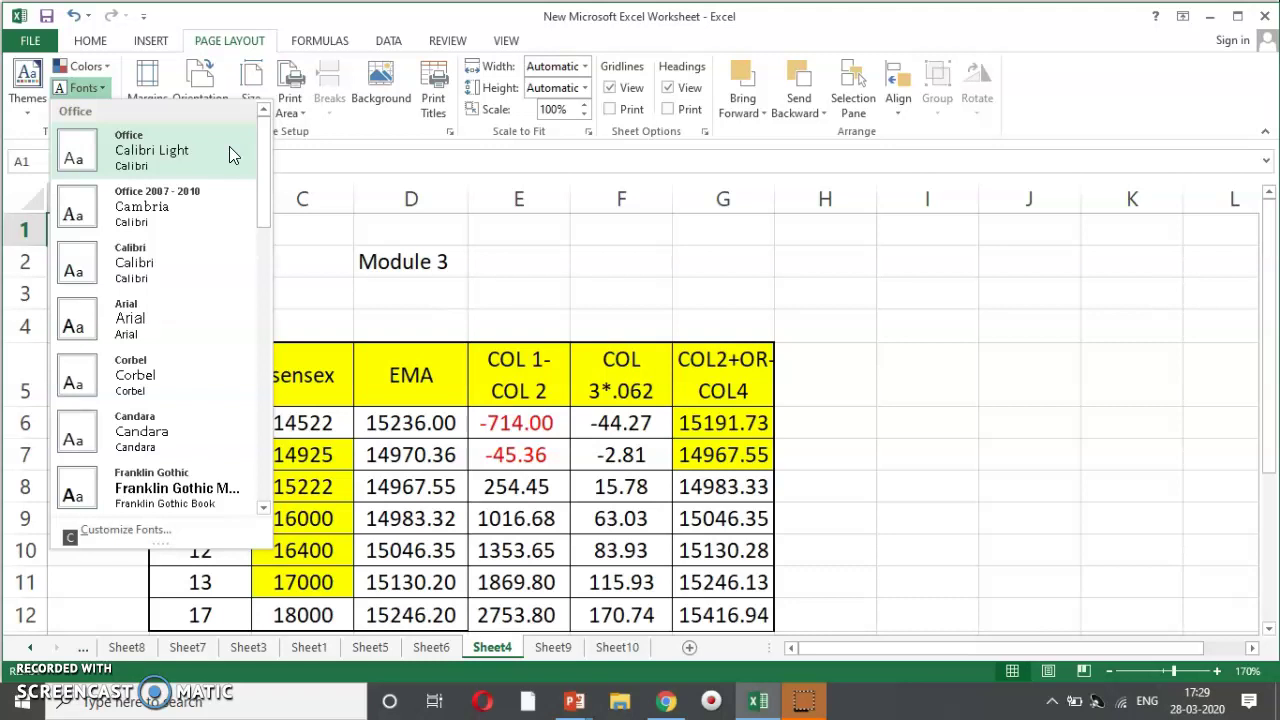
{"action": "left_click", "coordinate": [229, 146]}
{"action": "key", "text": "alt"}
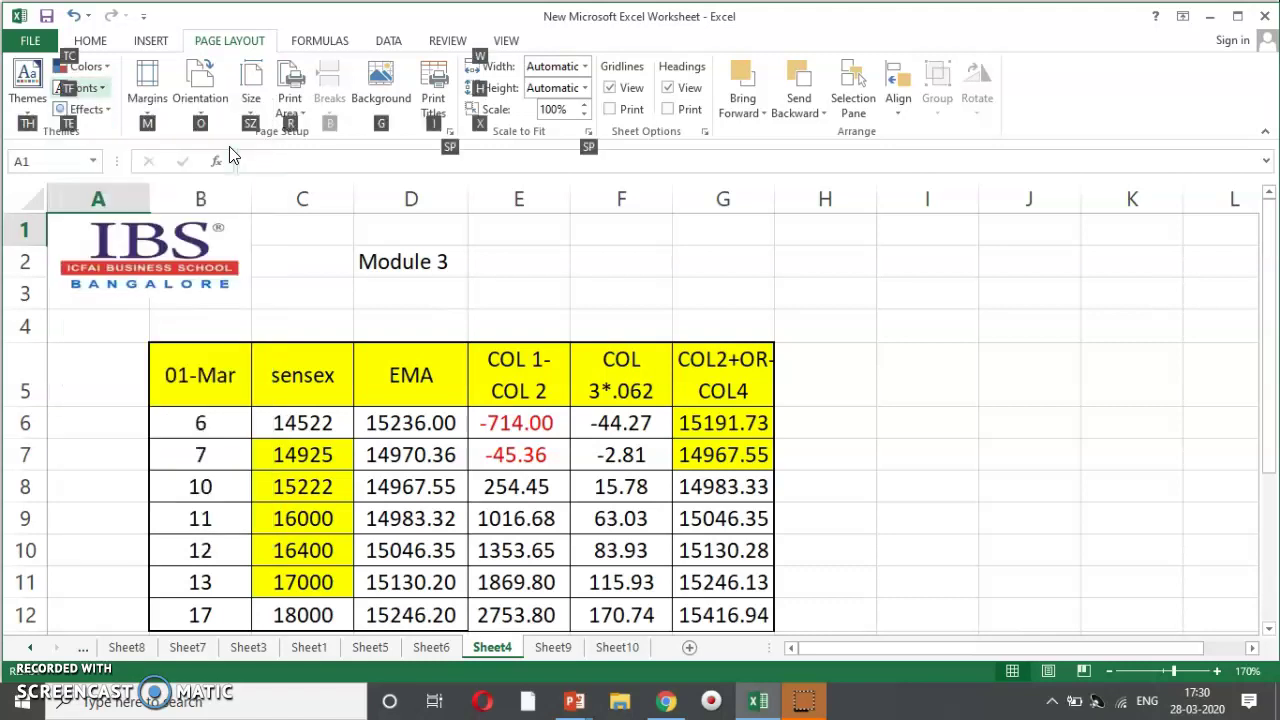
{"action": "key", "text": "Escape"}
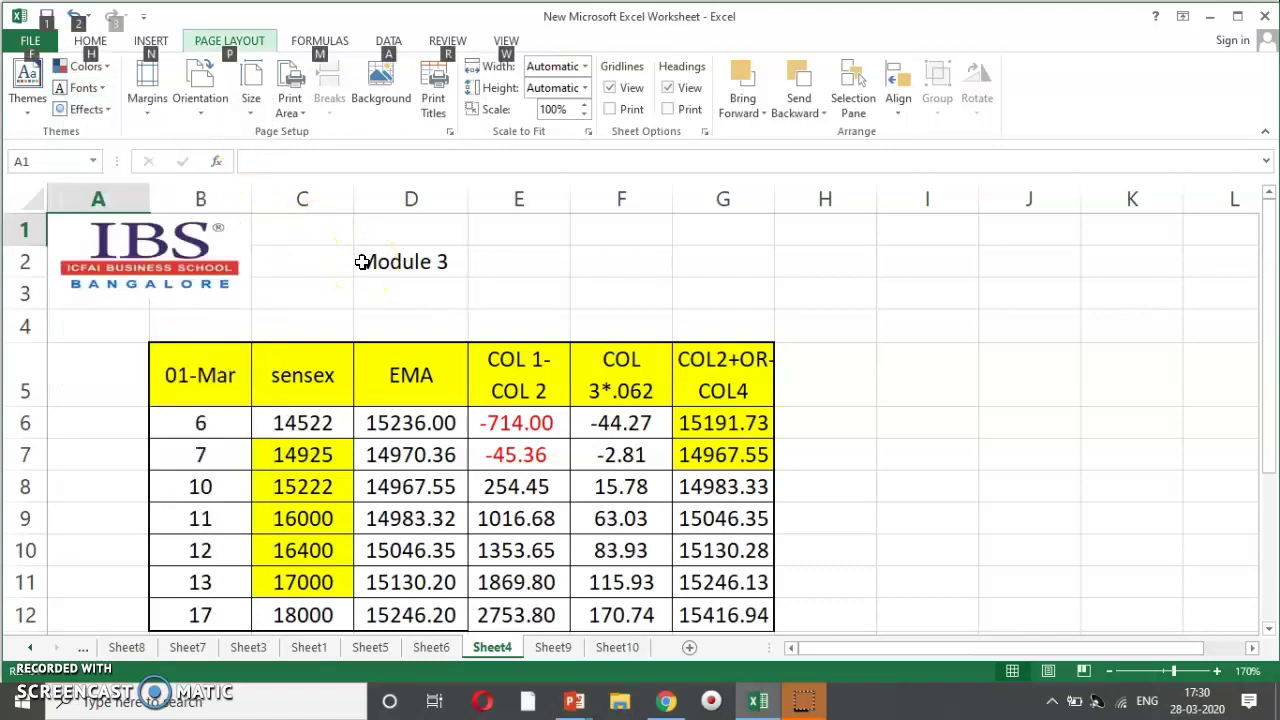
{"action": "key", "text": "Escape"}
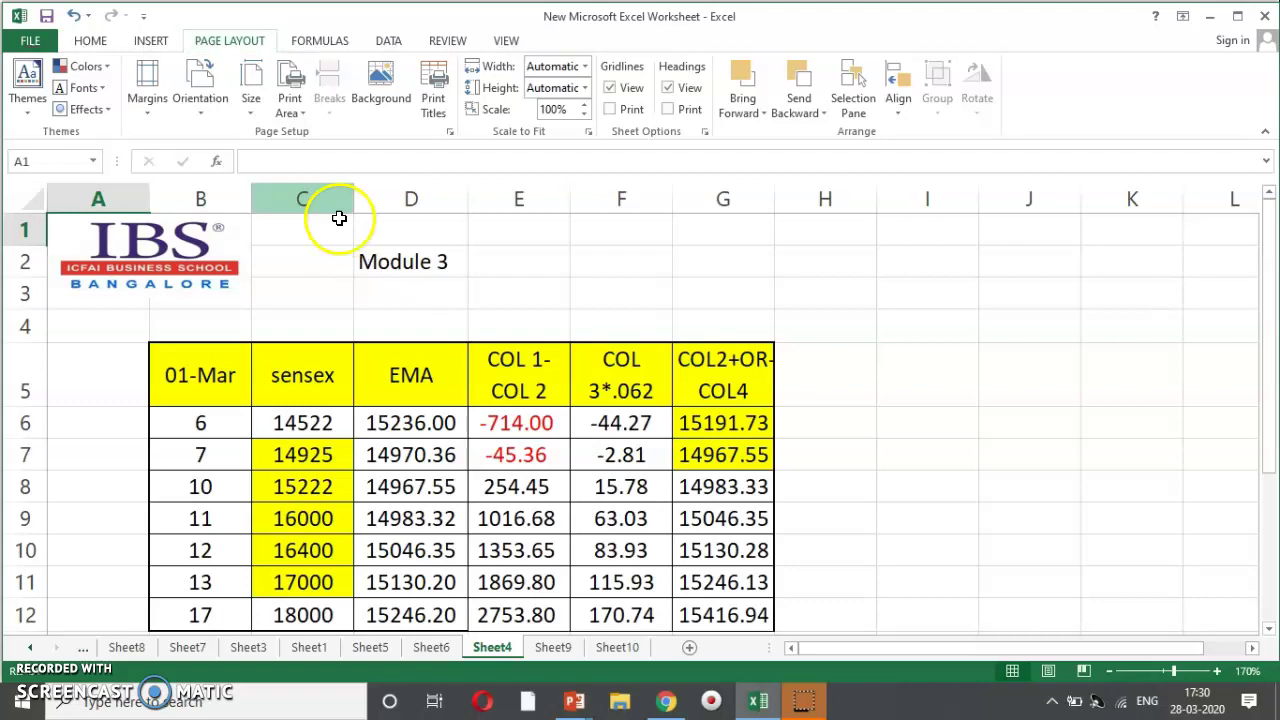
Show the ribbon KeyTips again with Alt, then hide them
{"action": "left_click", "coordinate": [267, 186]}
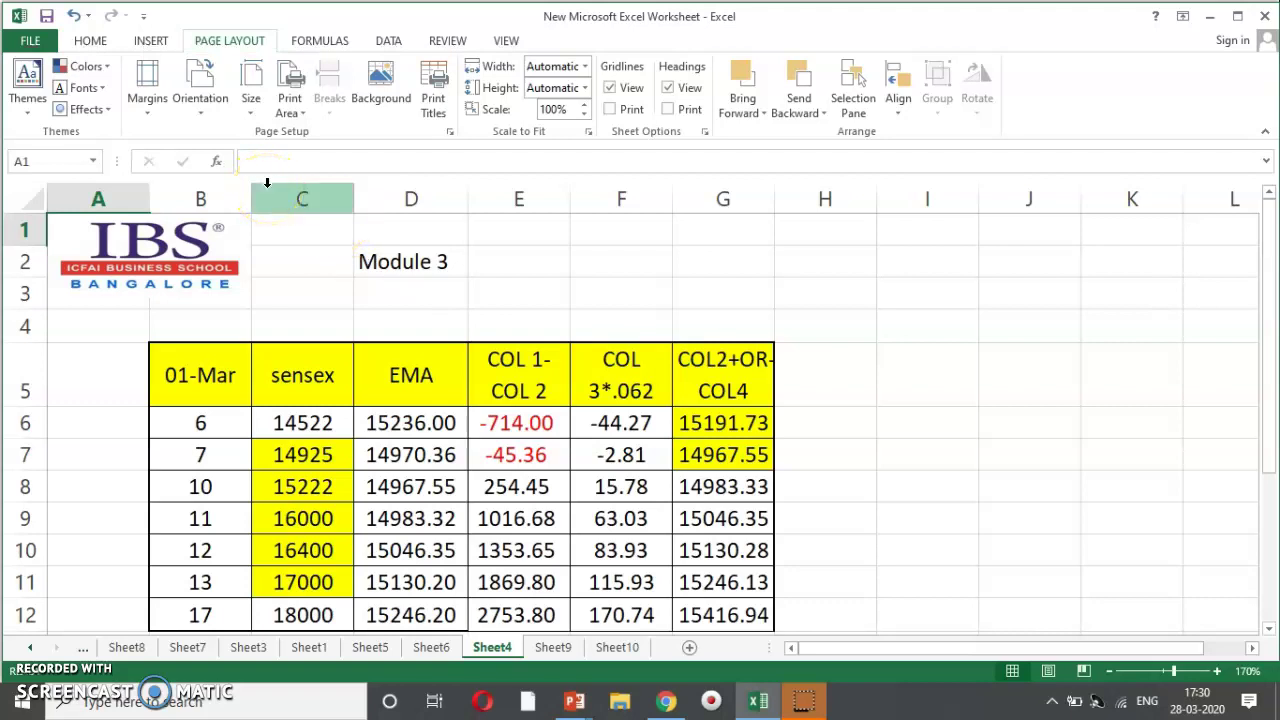
{"action": "key", "text": "alt"}
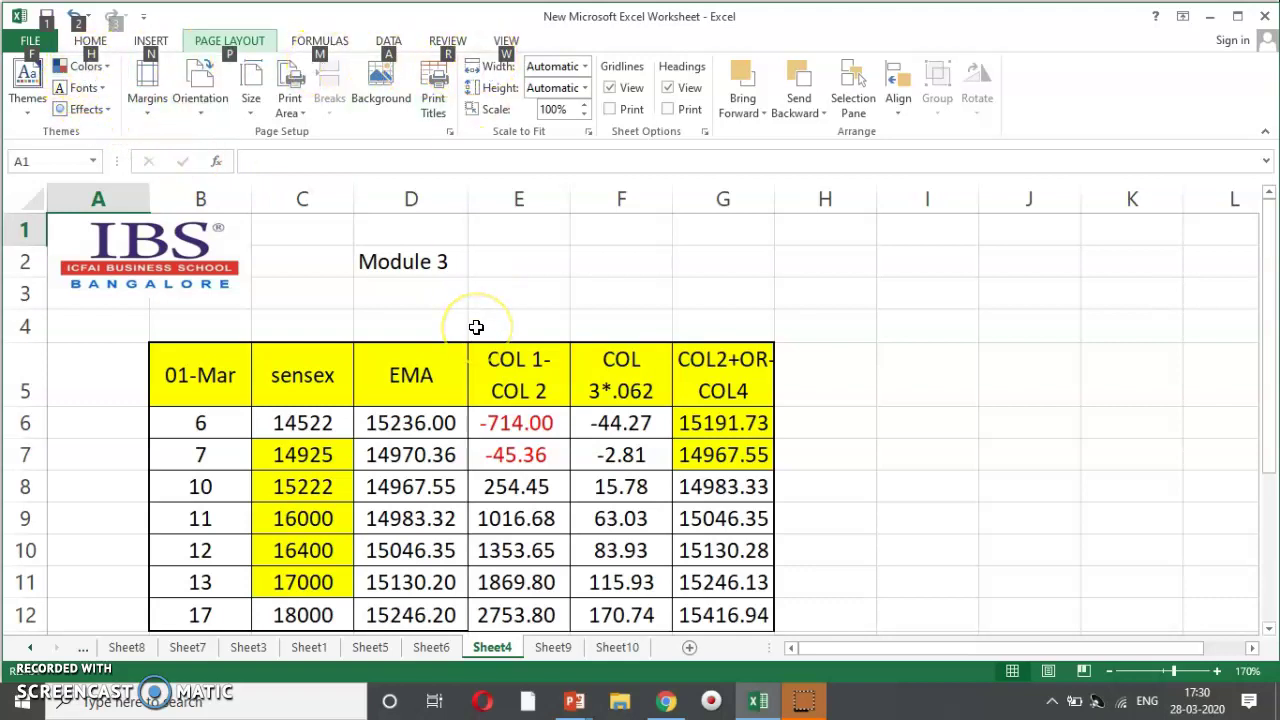
{"action": "left_click", "coordinate": [365, 310]}
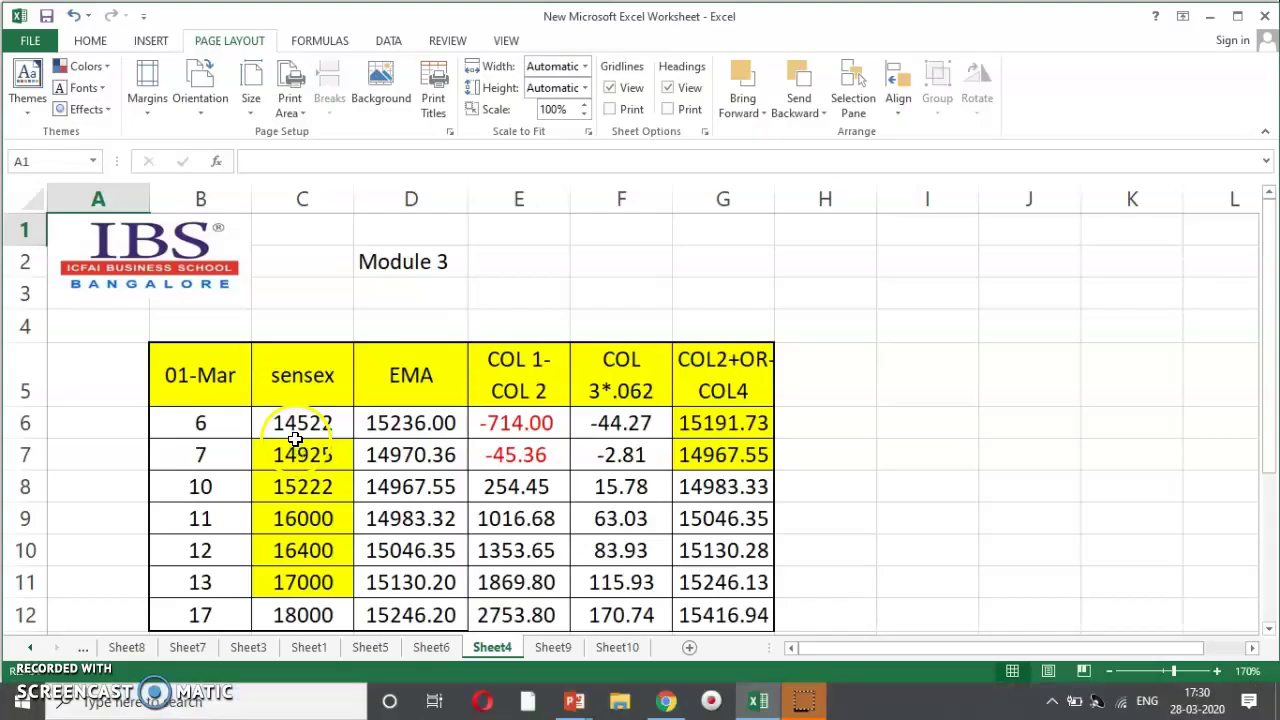
{"action": "left_click", "coordinate": [318, 375]}
{"action": "key", "text": "F7"}
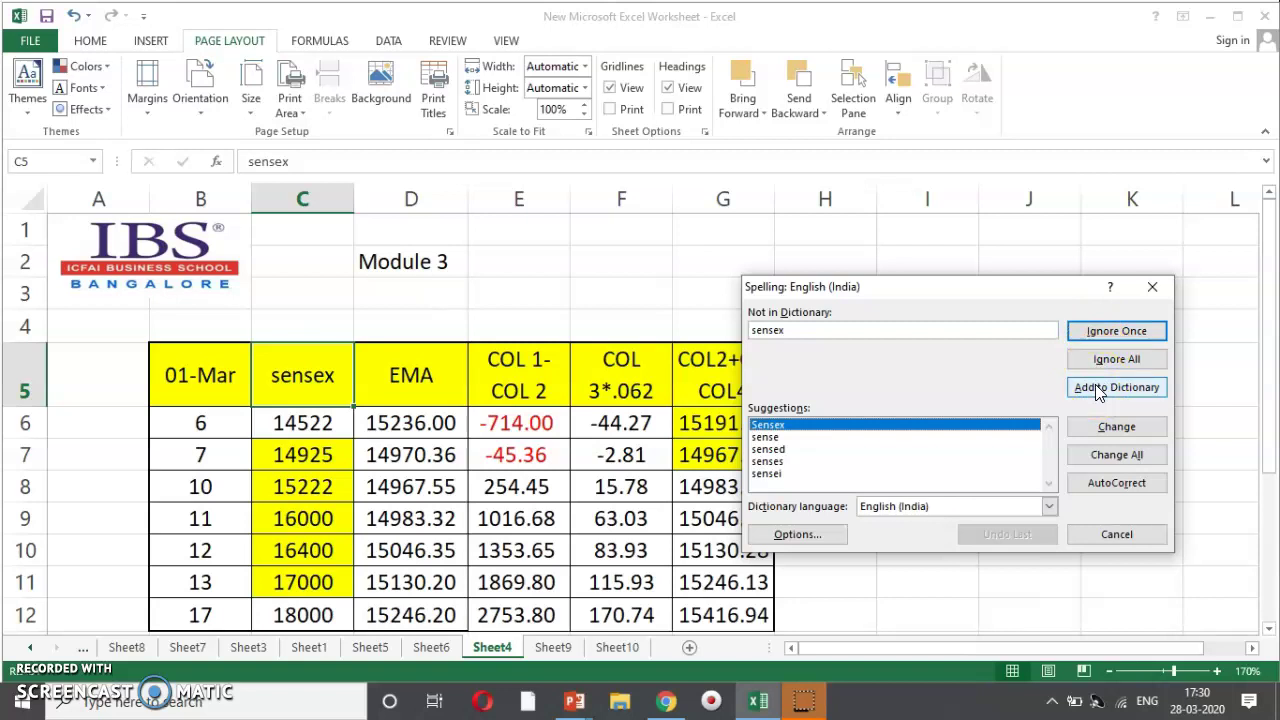
{"action": "left_click", "coordinate": [1152, 286]}
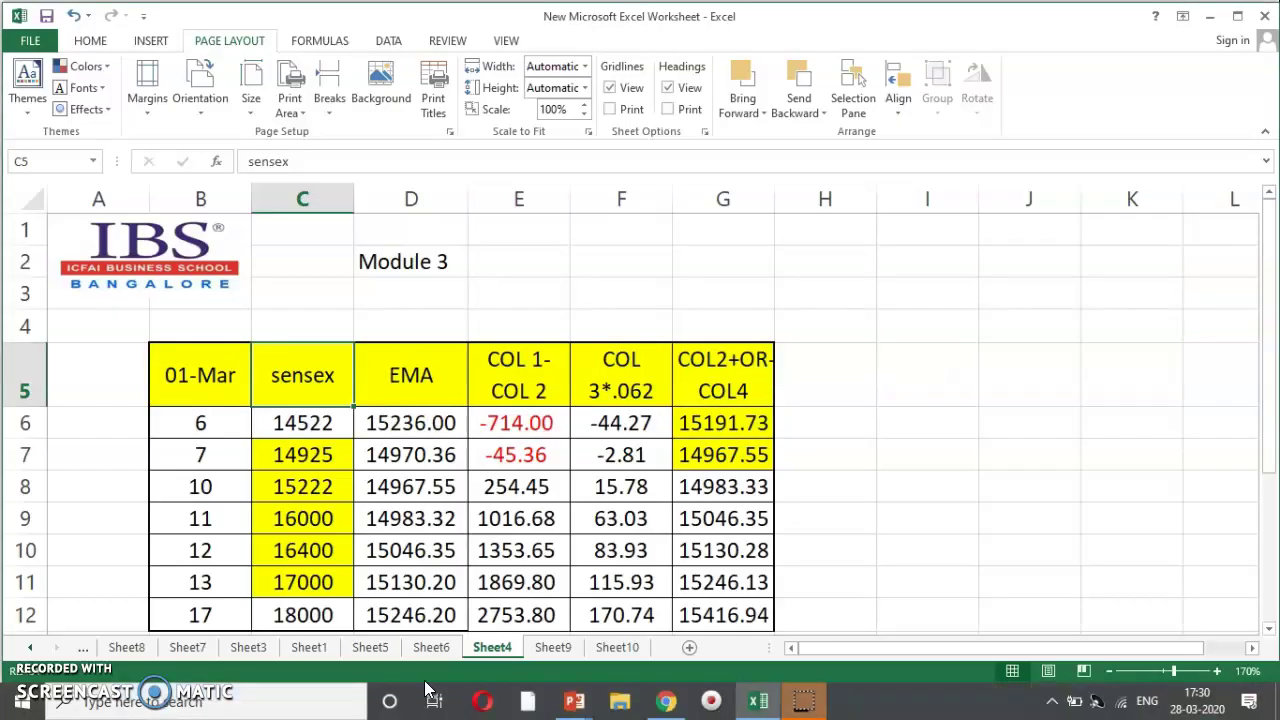
{"action": "left_click", "coordinate": [199, 326]}
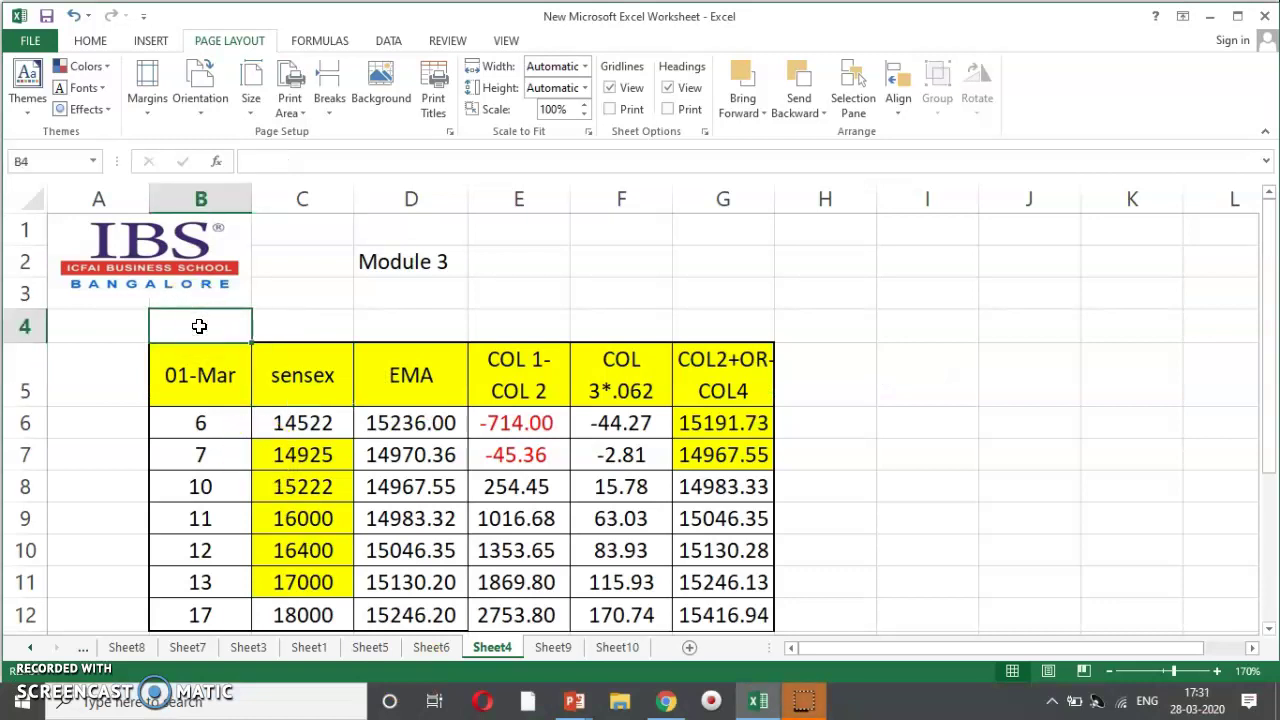
{"action": "left_click_drag", "start_coordinate": [268, 324], "coordinate": [280, 329]}
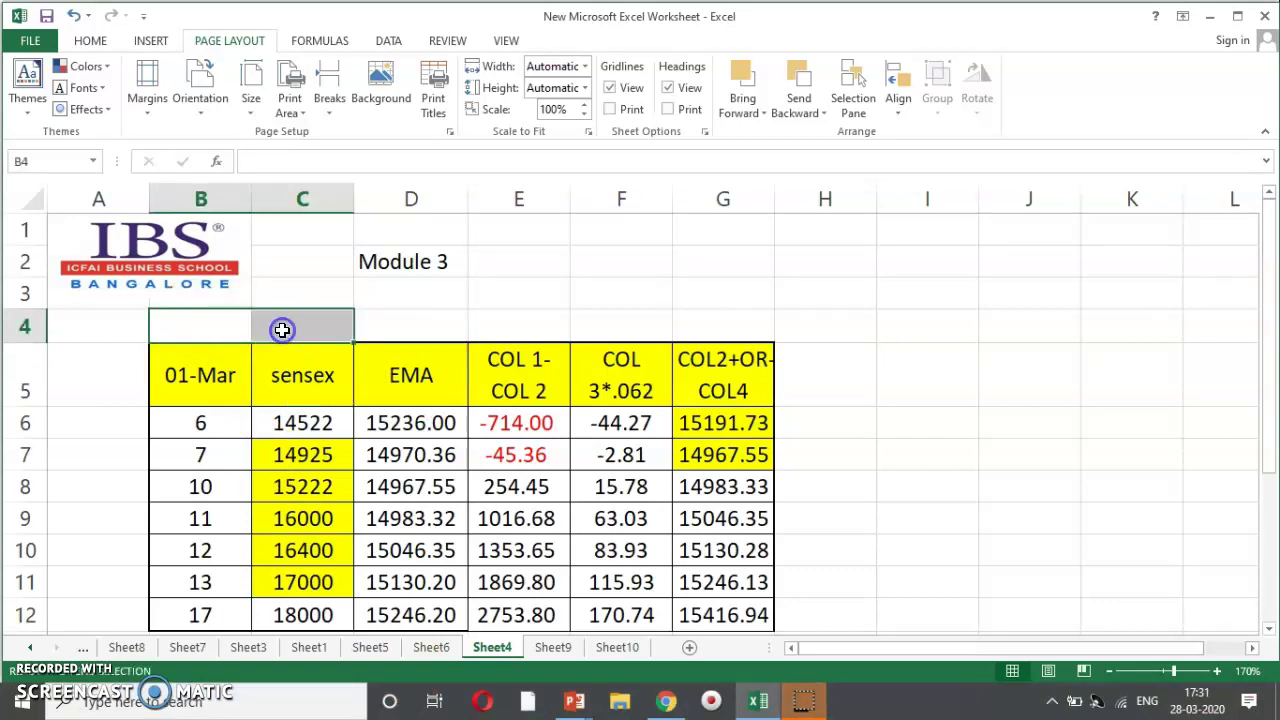
{"action": "left_click", "coordinate": [381, 323]}
{"action": "left_click", "coordinate": [577, 270]}
{"action": "left_click", "coordinate": [708, 282]}
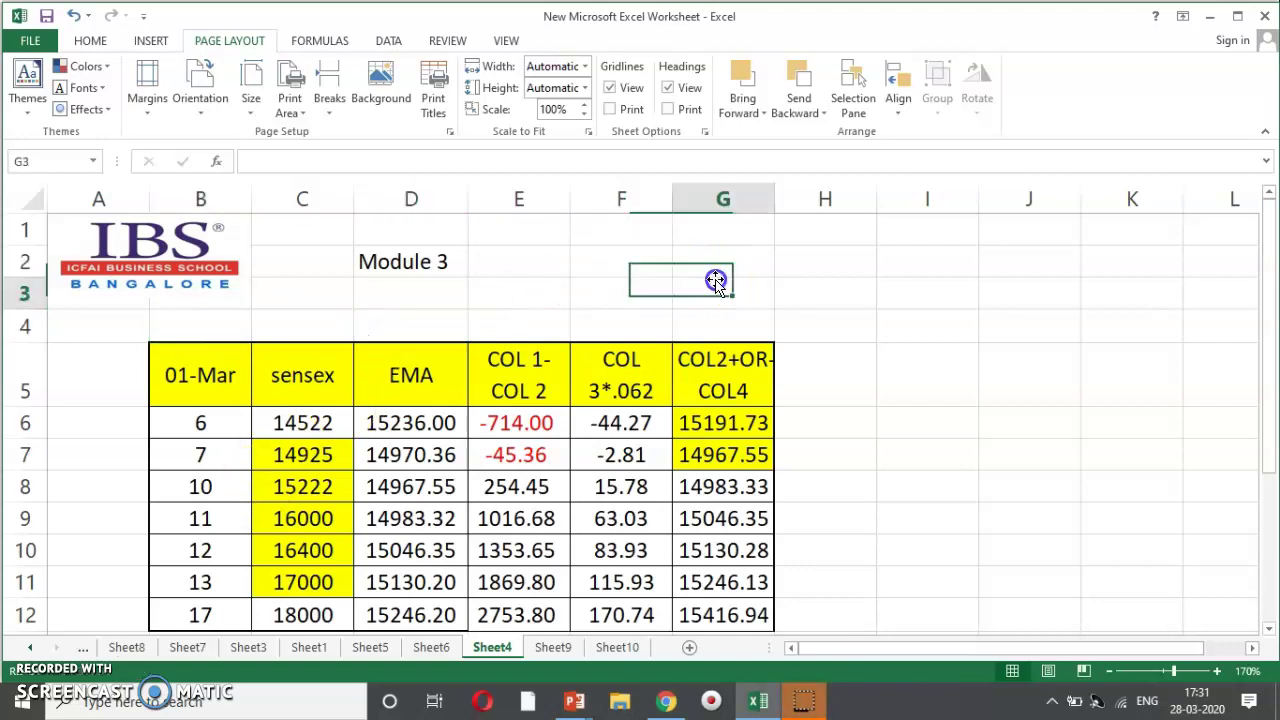
{"action": "left_click", "coordinate": [800, 290]}
{"action": "left_click", "coordinate": [620, 281]}
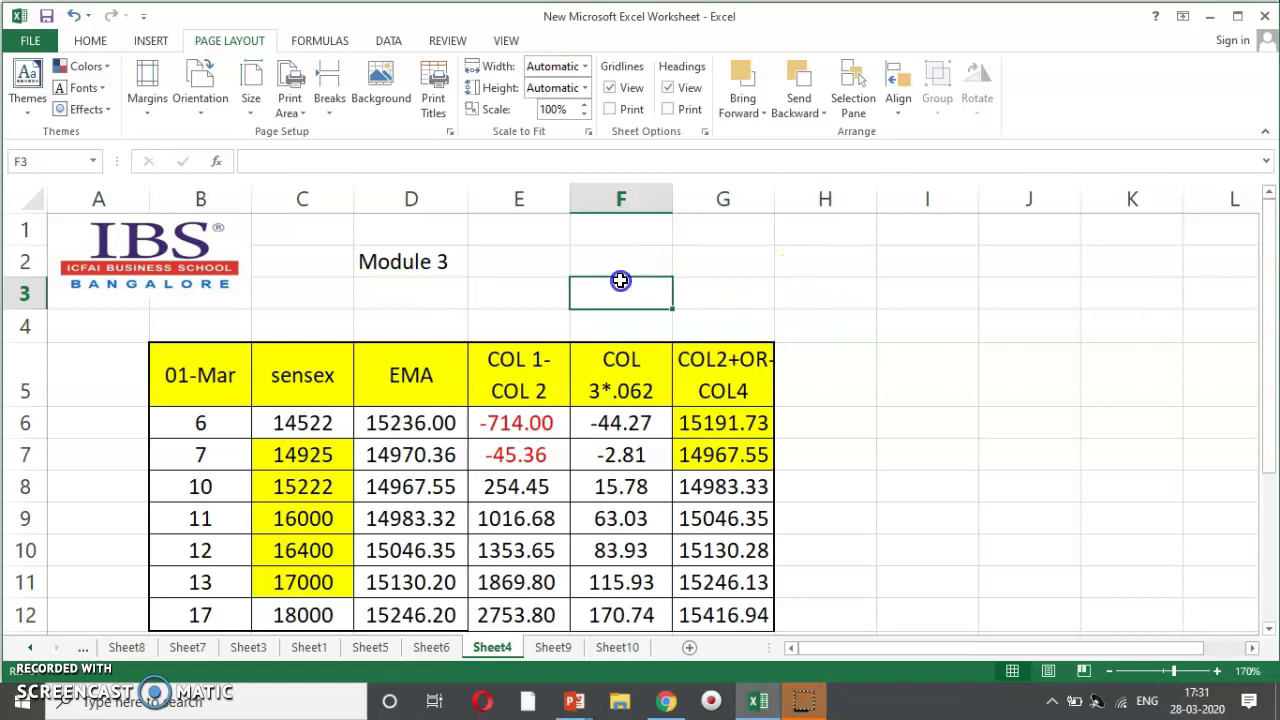
{"action": "left_click", "coordinate": [614, 258]}
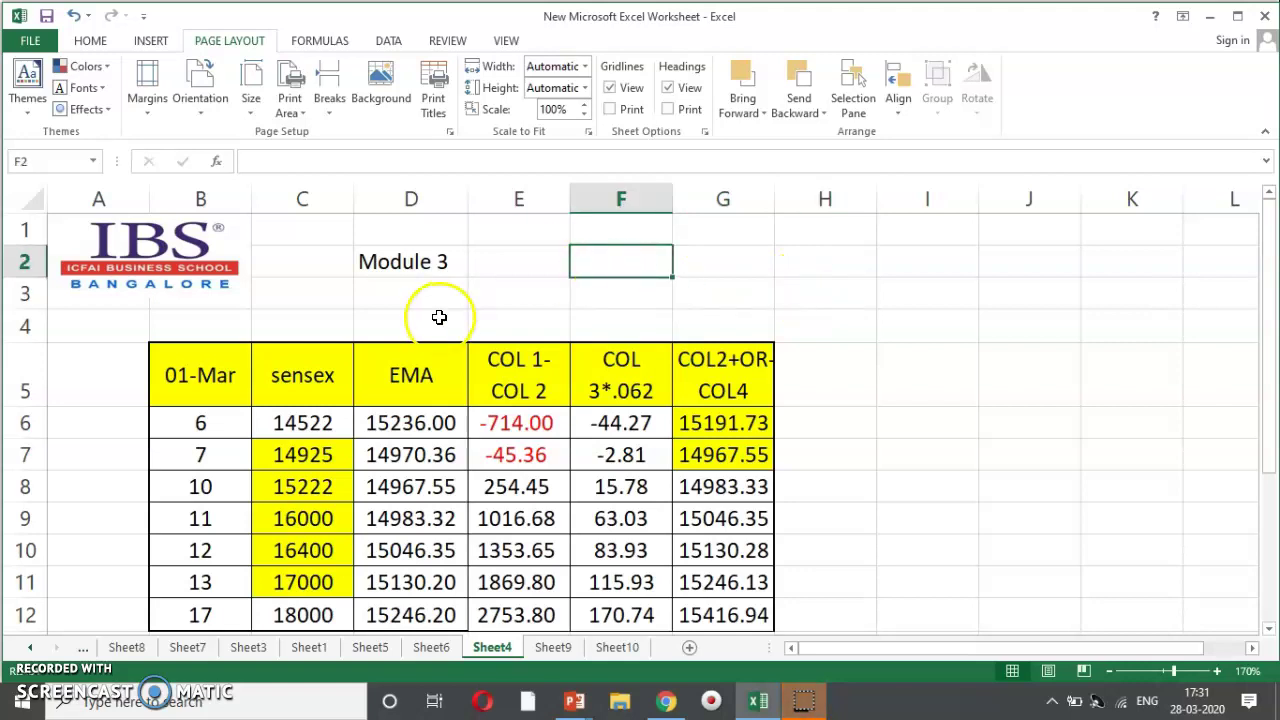
{"action": "left_click", "coordinate": [702, 260]}
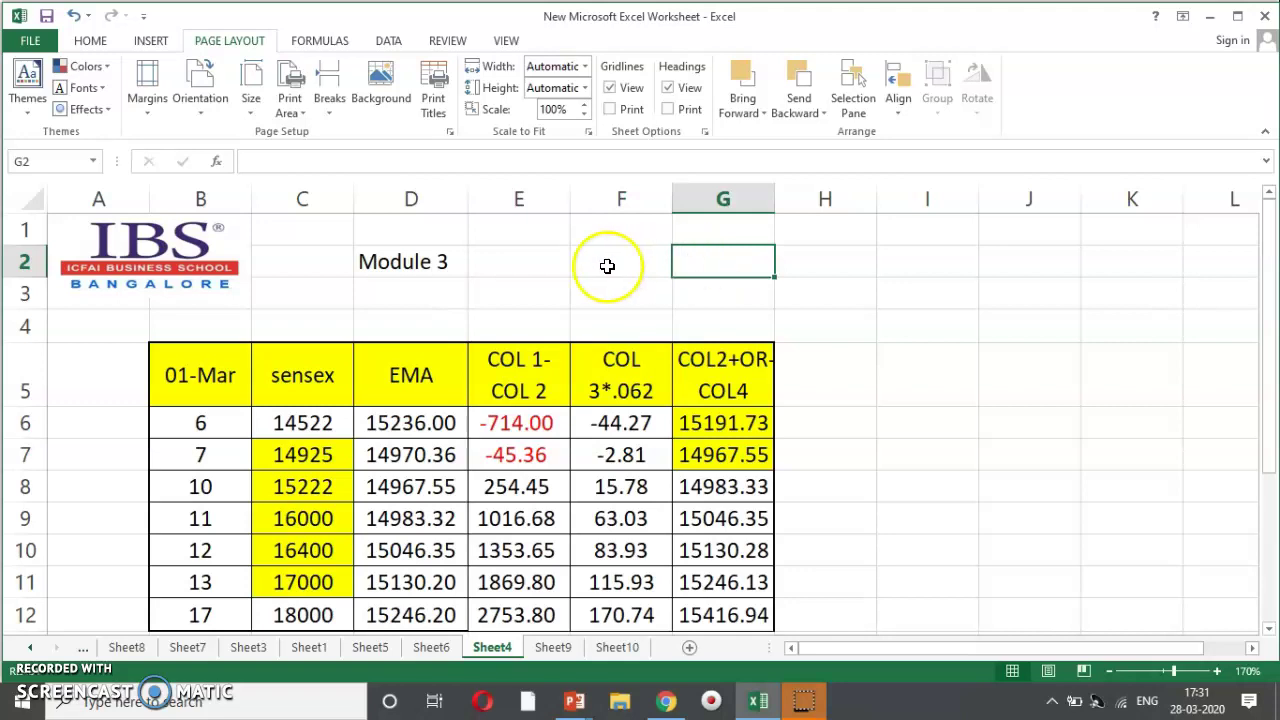
{"action": "left_click_drag", "start_coordinate": [606, 266], "coordinate": [714, 271]}
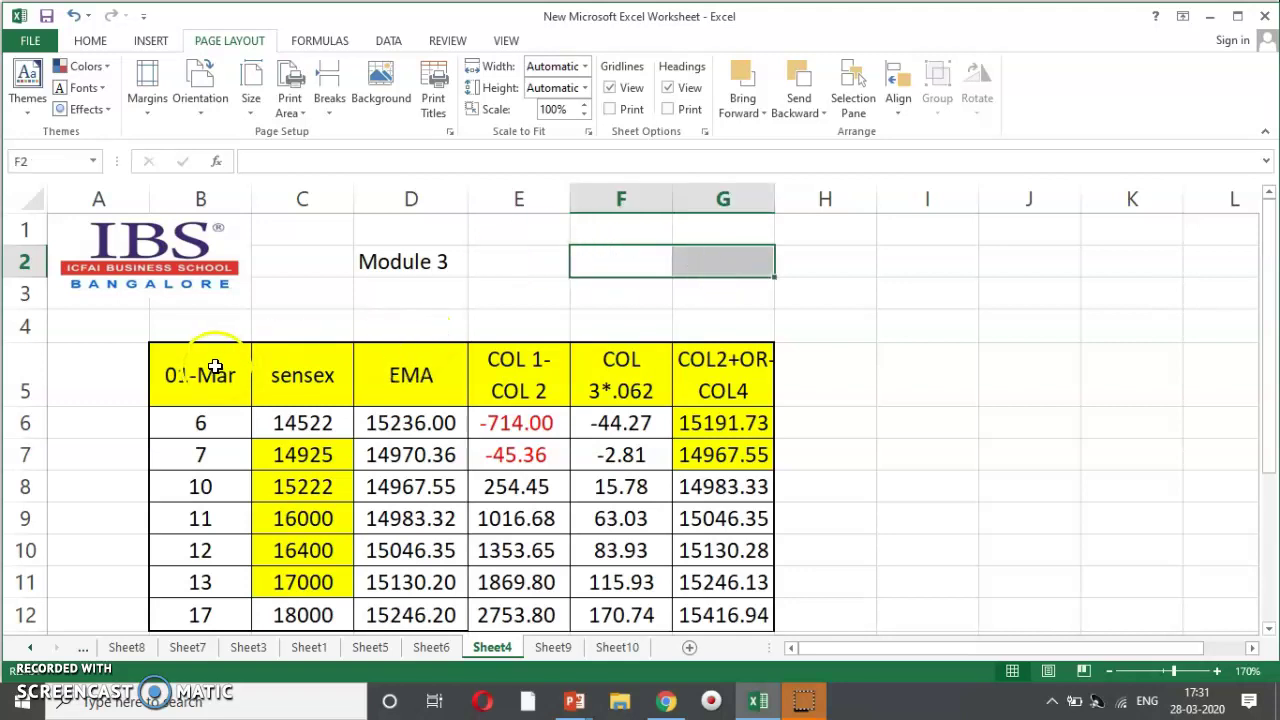
{"action": "left_click", "coordinate": [208, 367]}
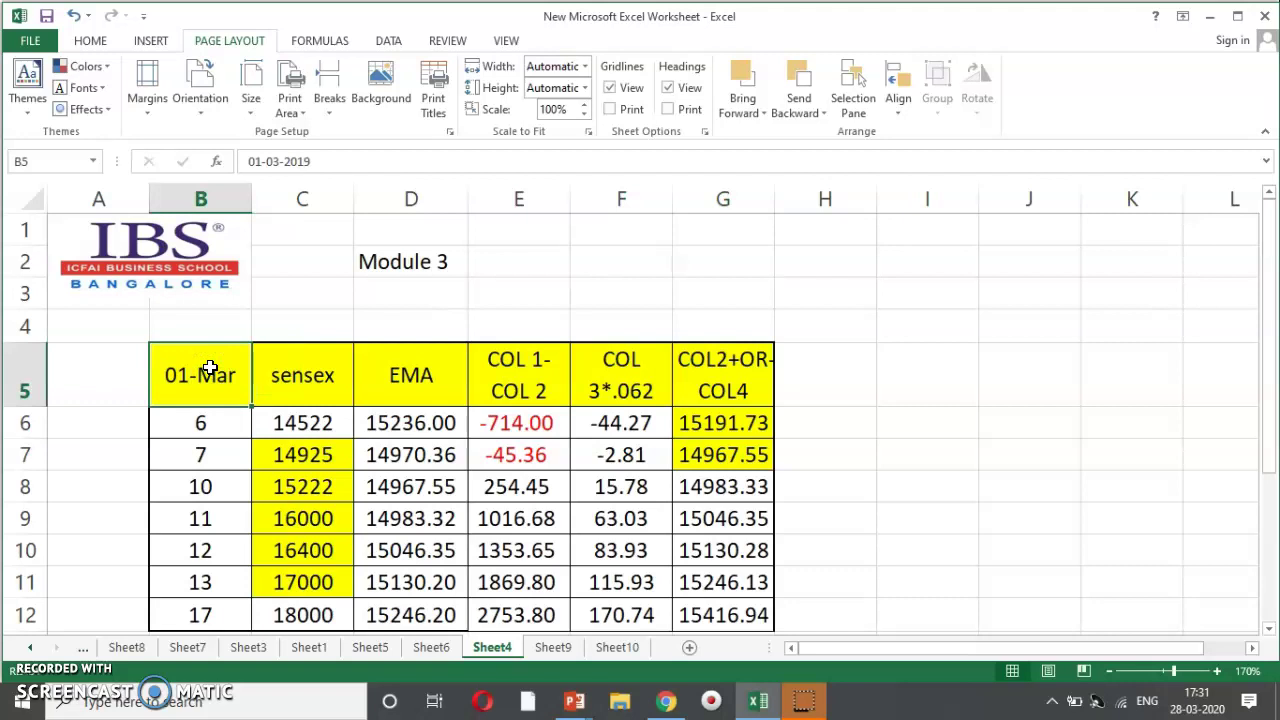
{"action": "left_click", "coordinate": [266, 372]}
{"action": "left_click", "coordinate": [383, 378]}
{"action": "left_click_drag", "start_coordinate": [468, 388], "coordinate": [491, 380]}
{"action": "left_click", "coordinate": [523, 514]}
{"action": "right_click", "coordinate": [523, 514]}
{"action": "left_click", "coordinate": [243, 410]}
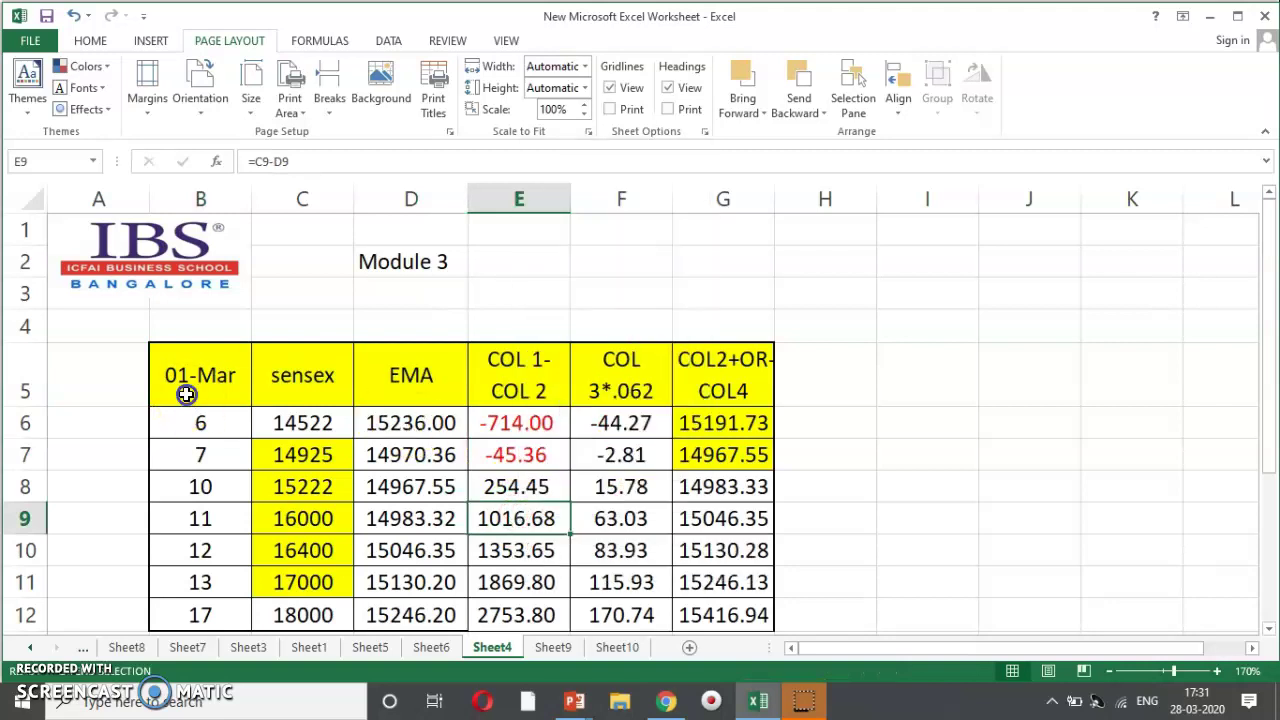
{"action": "left_click", "coordinate": [186, 391], "text": "shift"}
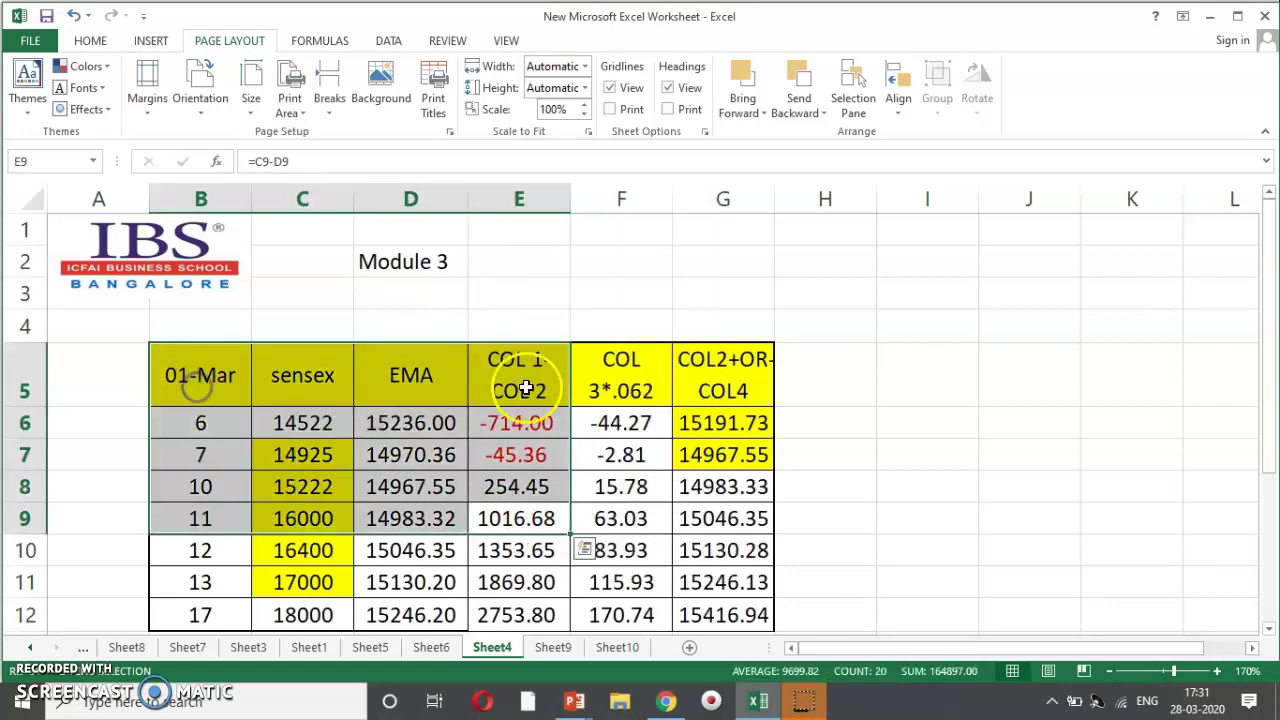
{"action": "left_click", "coordinate": [562, 418], "text": "shift"}
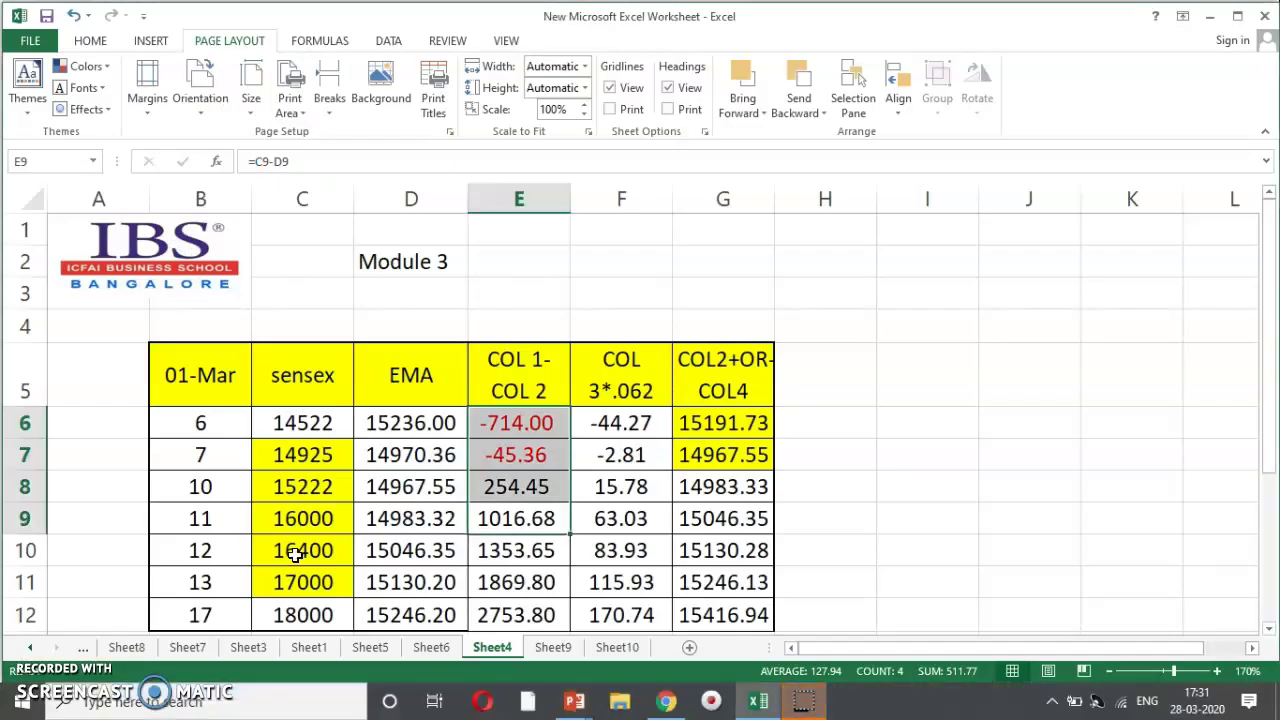
Show the ribbon KeyTips and select the dates and sensex values B5:C12 for the Chart1 column chart
{"action": "key", "text": "alt"}
{"action": "left_click_drag", "start_coordinate": [202, 379], "coordinate": [346, 615]}
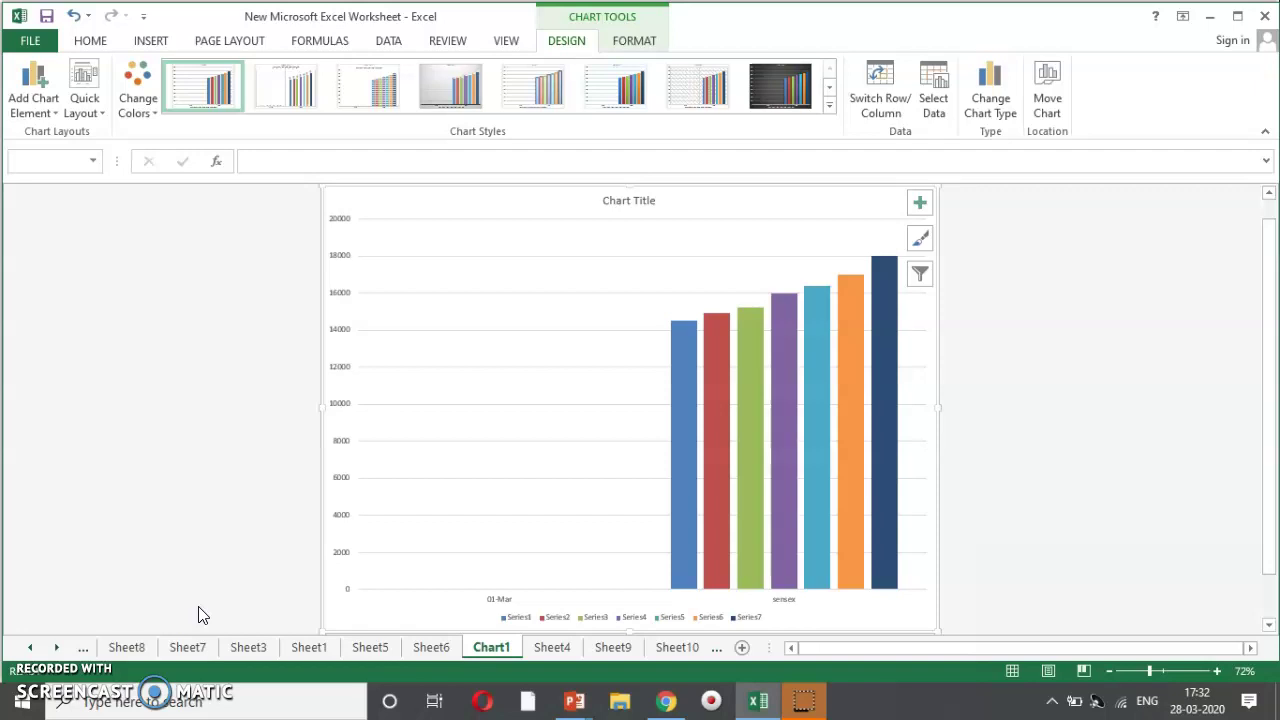
{"action": "left_click", "coordinate": [430, 648]}
On Sheet4, select B5:C12 and press F11 to create the Chart2 chart sheet
{"action": "left_click", "coordinate": [378, 648]}
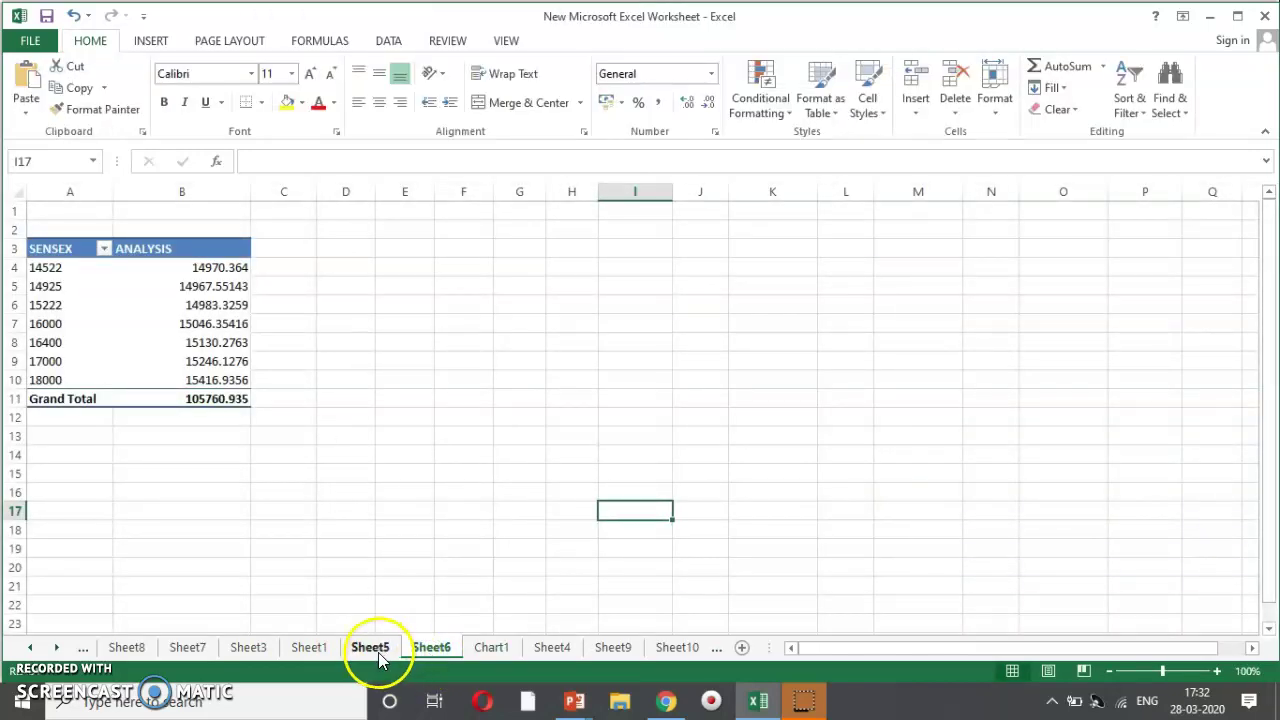
{"action": "left_click", "coordinate": [546, 647]}
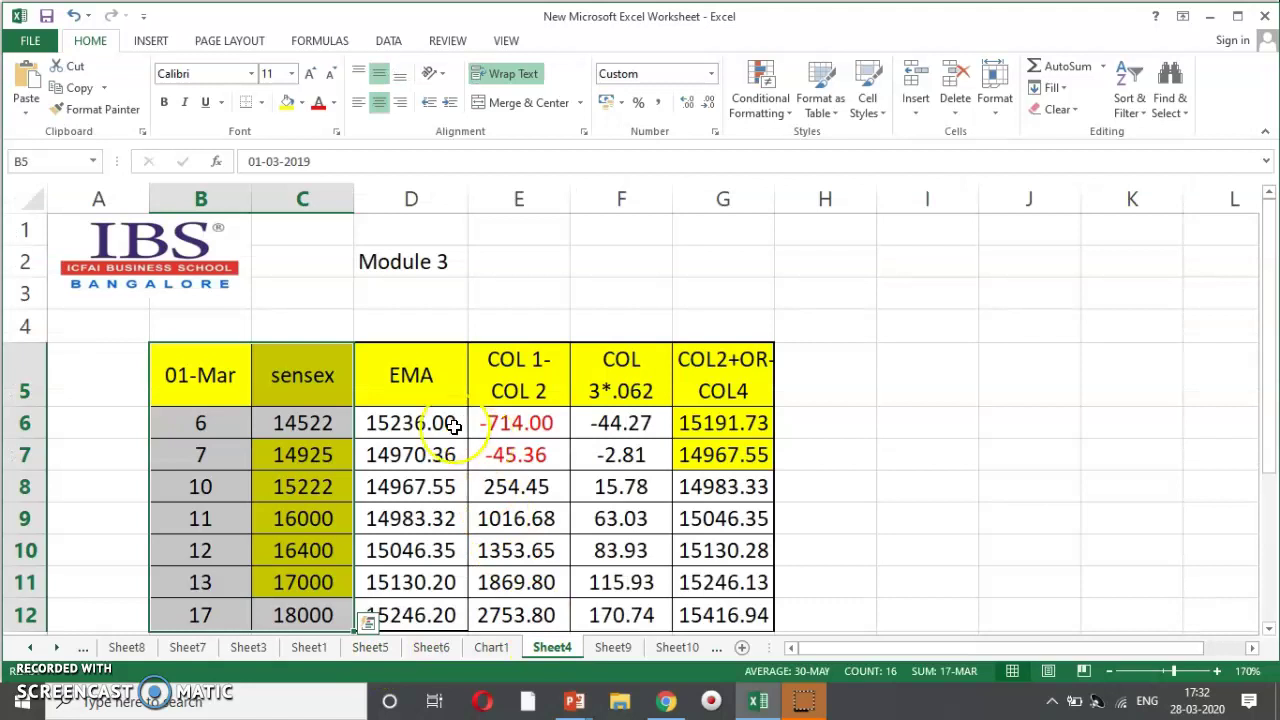
{"action": "left_click", "coordinate": [338, 374]}
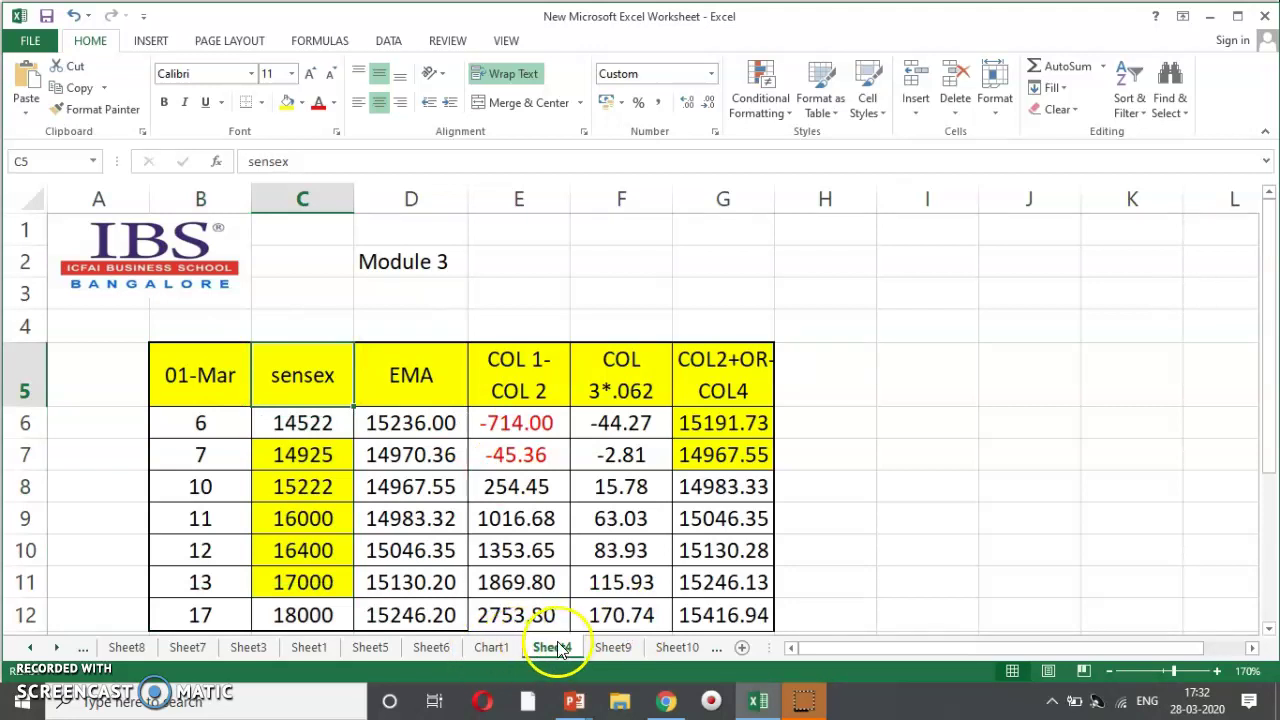
{"action": "left_click_drag", "start_coordinate": [229, 357], "coordinate": [314, 517]}
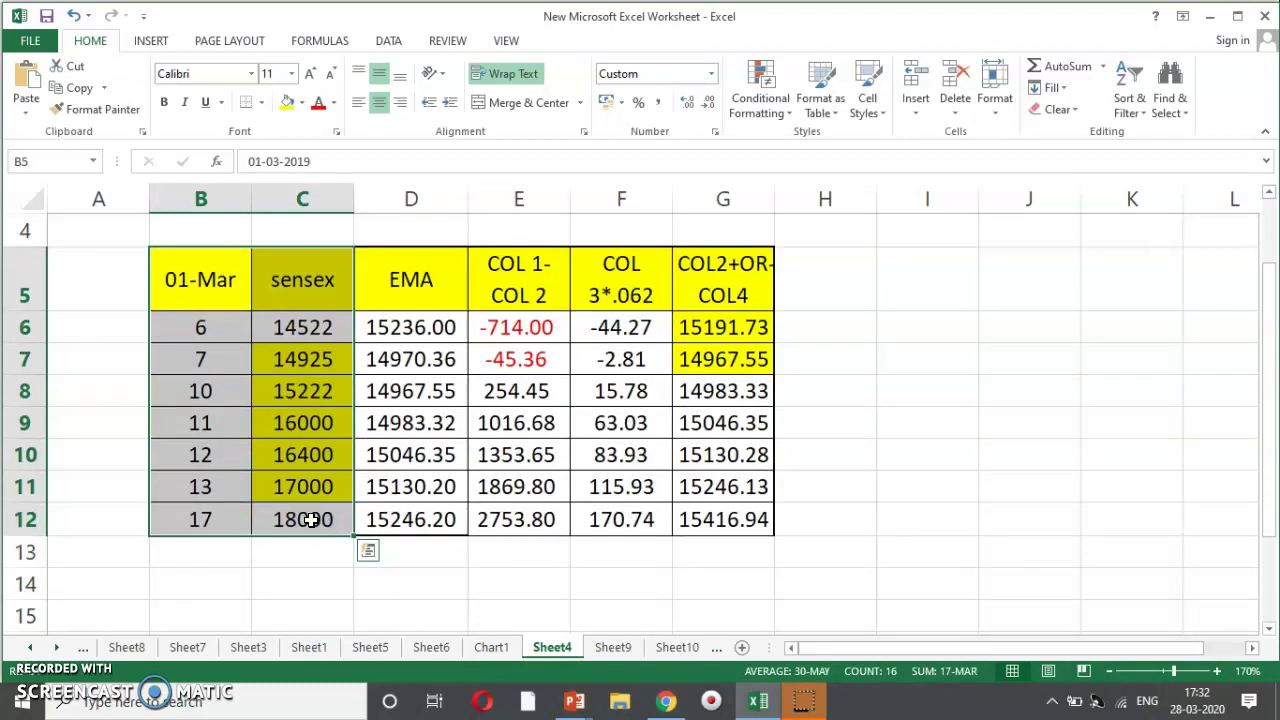
{"action": "key", "text": "F11"}
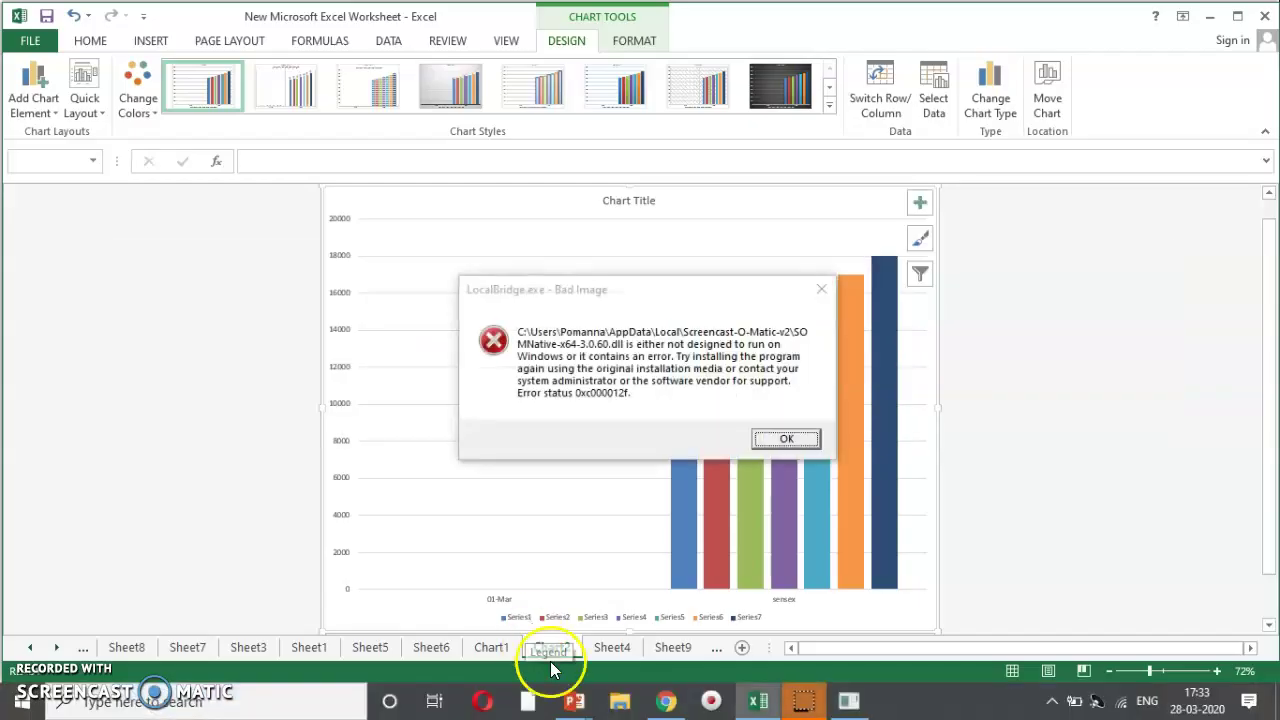
Return to the Sheet4 EMA table
{"action": "left_click", "coordinate": [595, 648]}
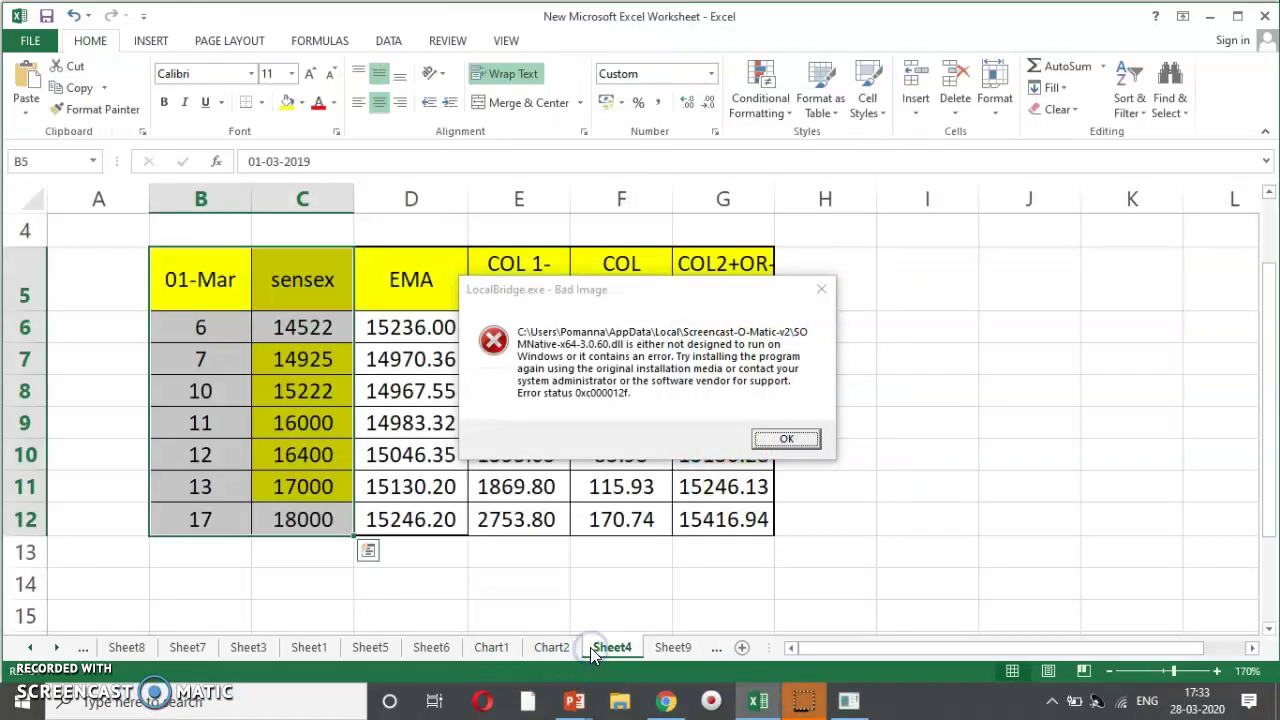
{"action": "left_click", "coordinate": [700, 422]}
{"action": "left_click", "coordinate": [760, 700]}
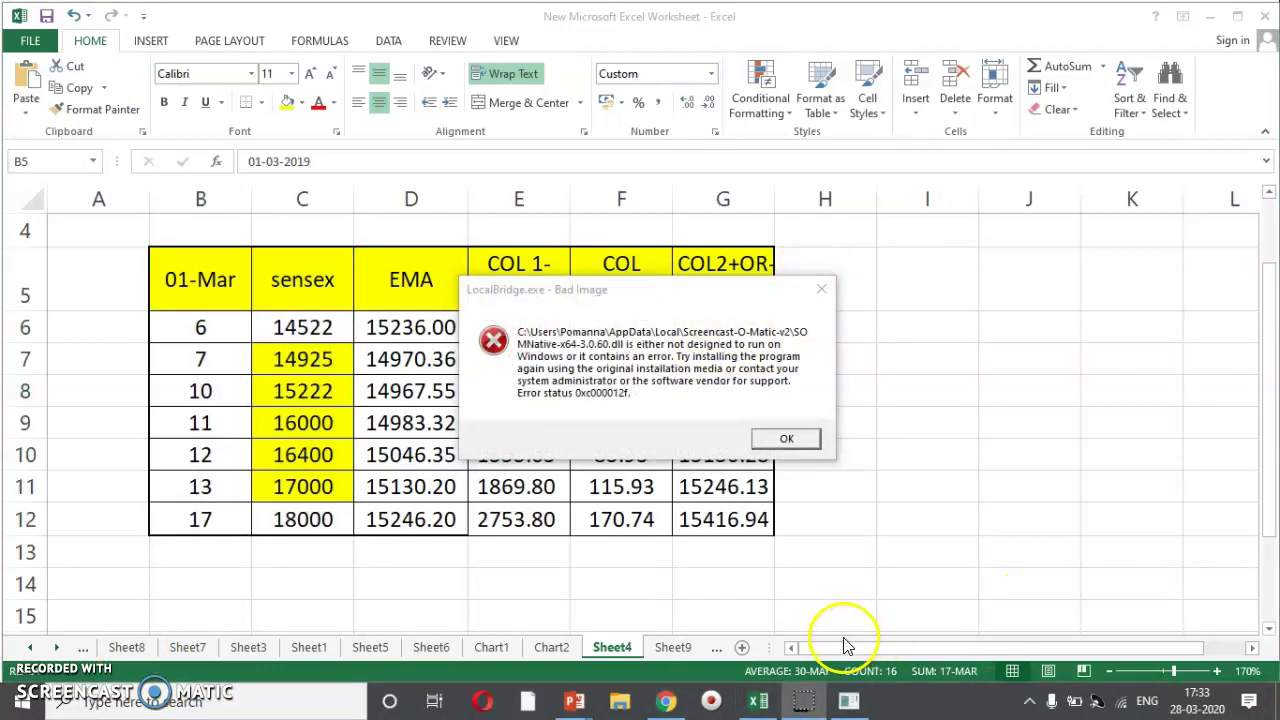
{"action": "left_click", "coordinate": [820, 290]}
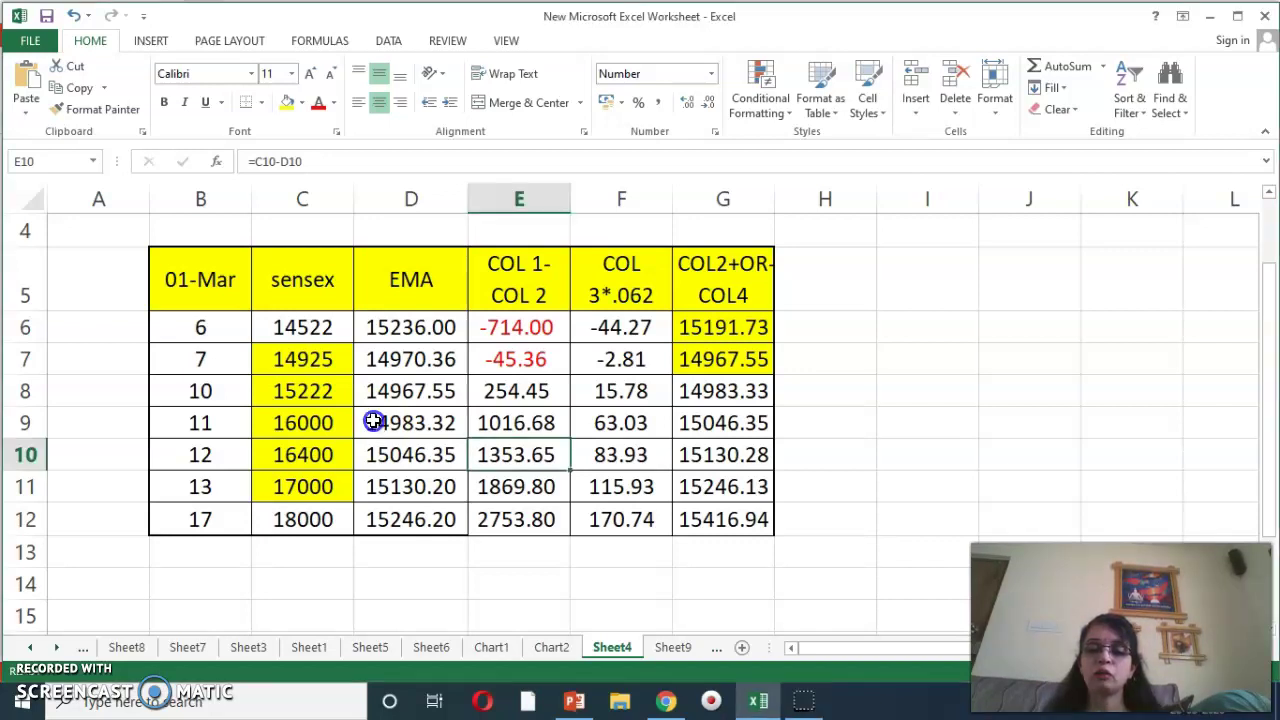
{"action": "left_click", "coordinate": [373, 422]}
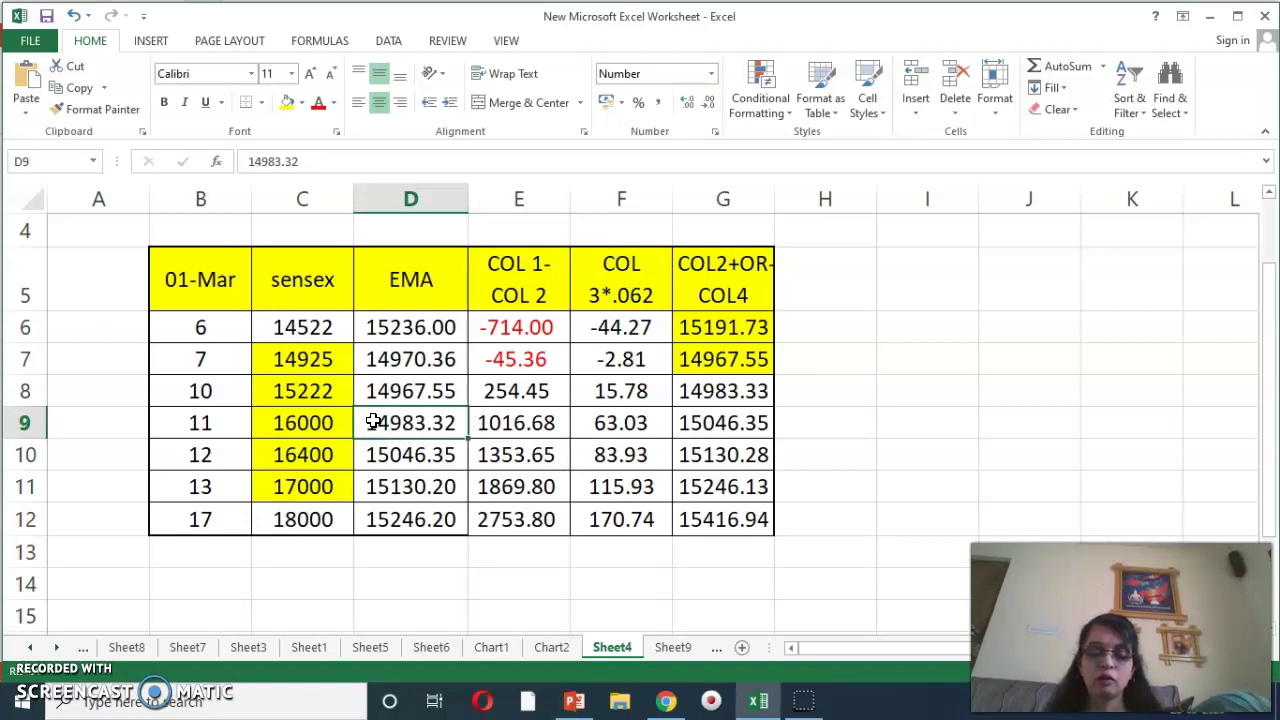
{"action": "key", "text": "F12"}
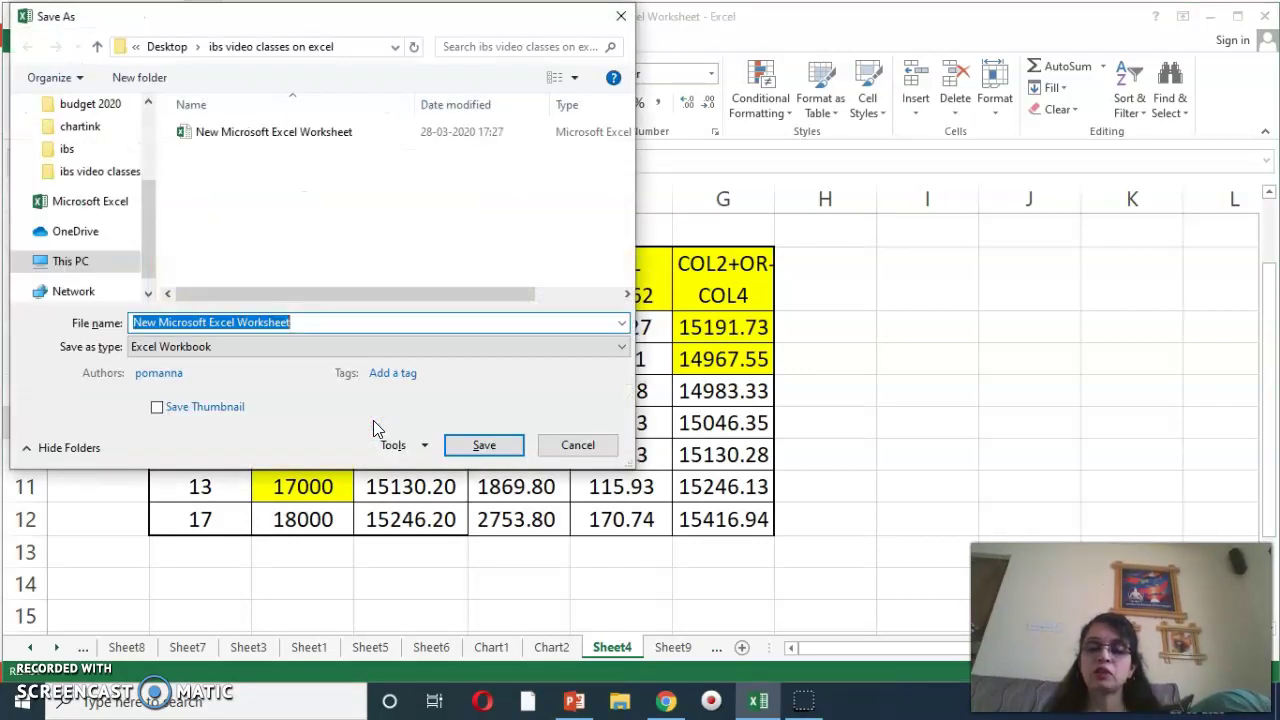
{"action": "left_click", "coordinate": [484, 444]}
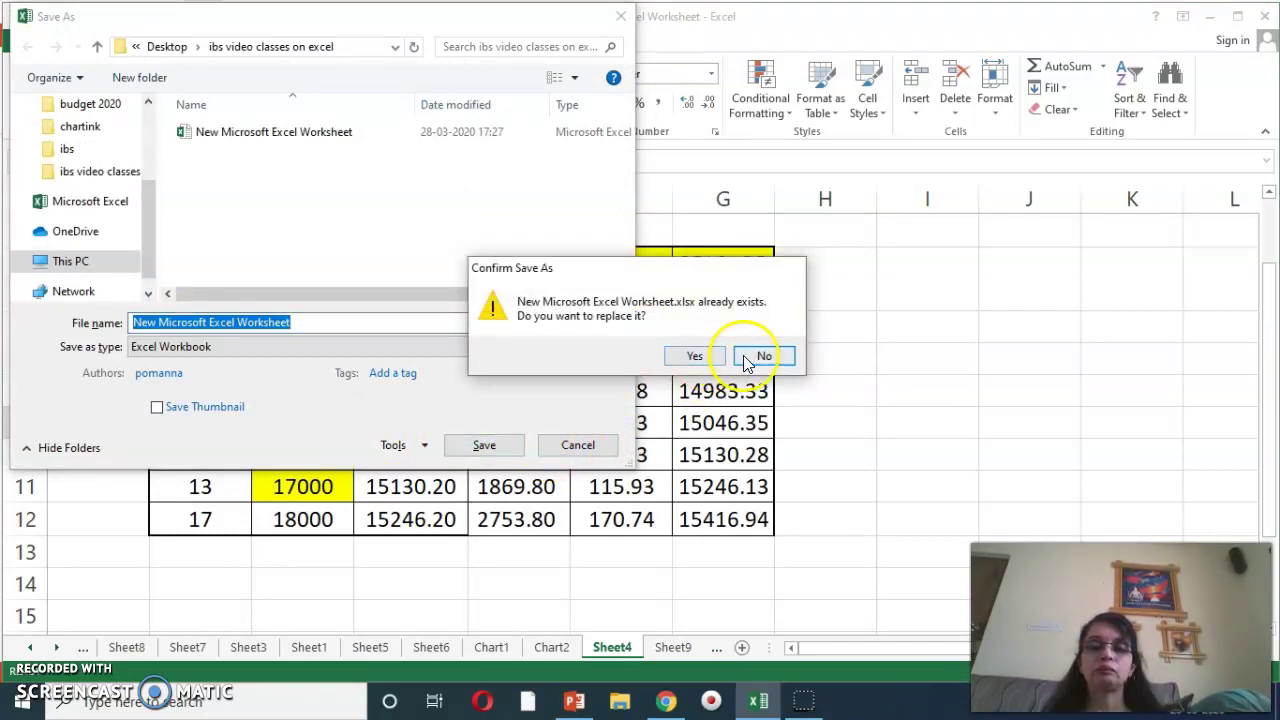
{"action": "left_click", "coordinate": [757, 356]}
{"action": "left_click", "coordinate": [578, 445]}
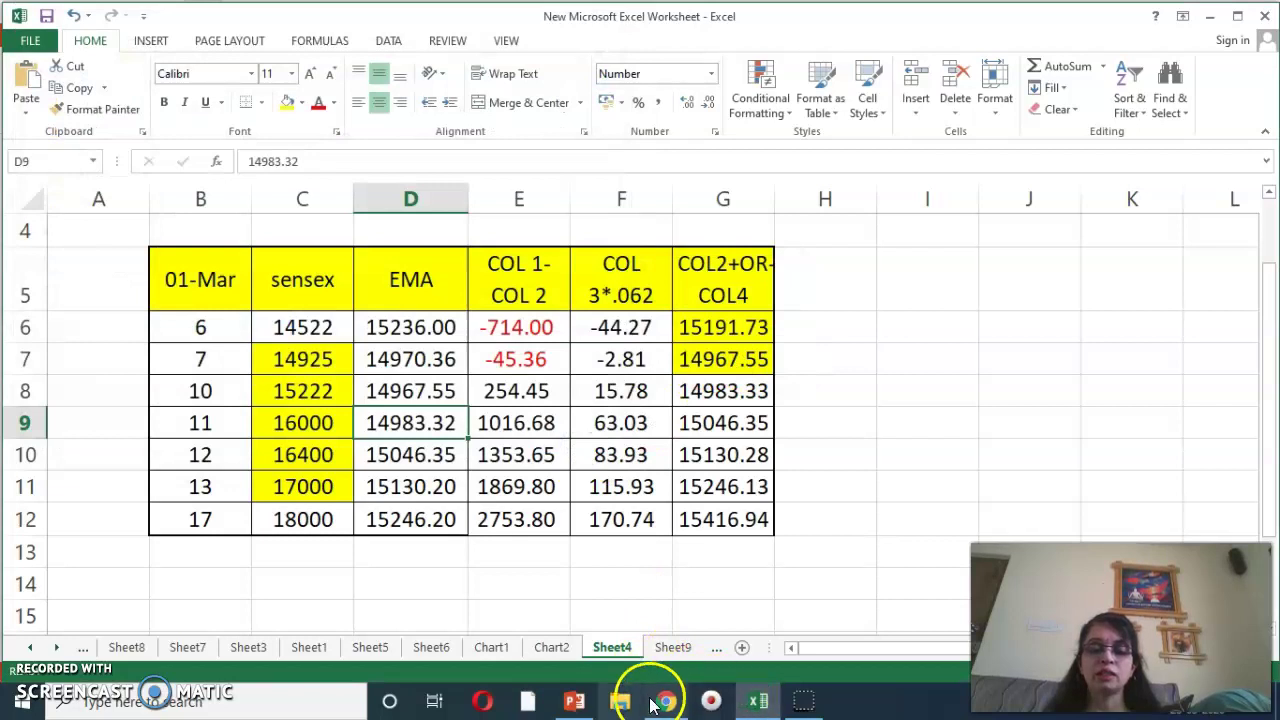
{"action": "left_click", "coordinate": [570, 704]}
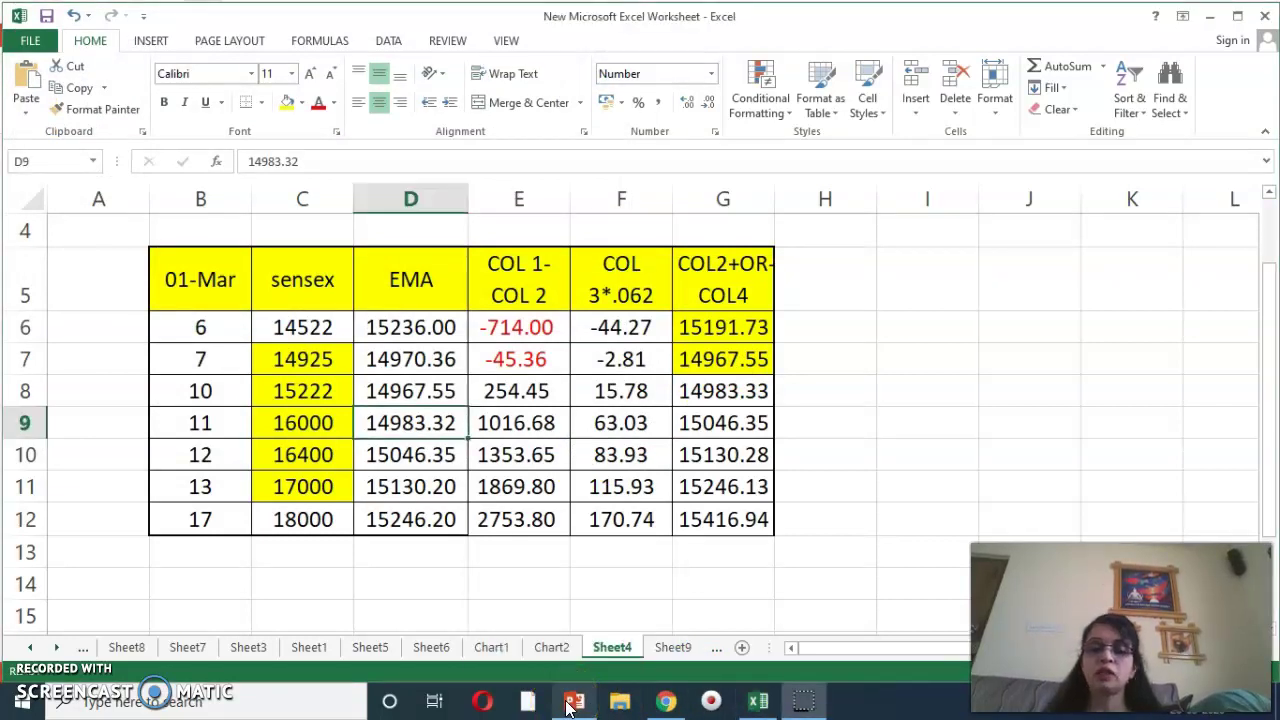
In the MODULE 3 deck, view slide 2 with the F1–F4 shortcuts, then slide 6 on ENIAC
{"action": "key", "text": "alt+Tab"}
{"action": "key", "text": "alt+Tab"}
{"action": "key", "text": "alt+Tab"}
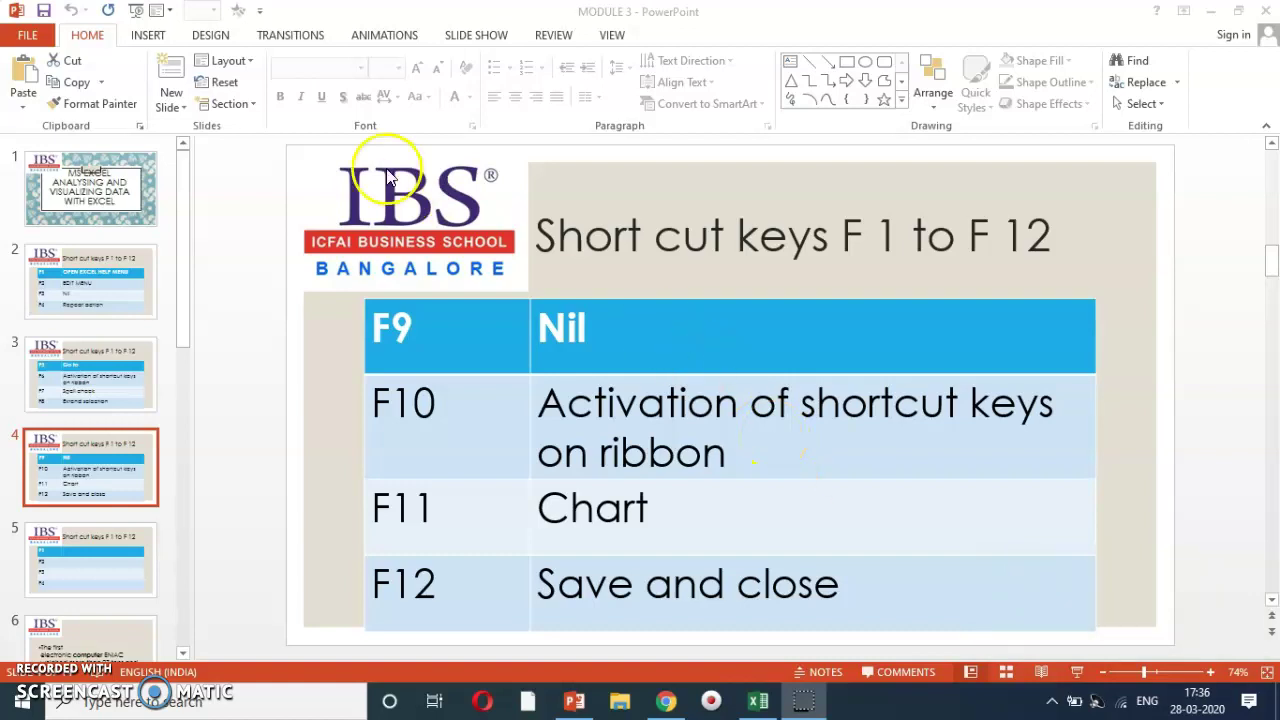
{"action": "left_click", "coordinate": [69, 299]}
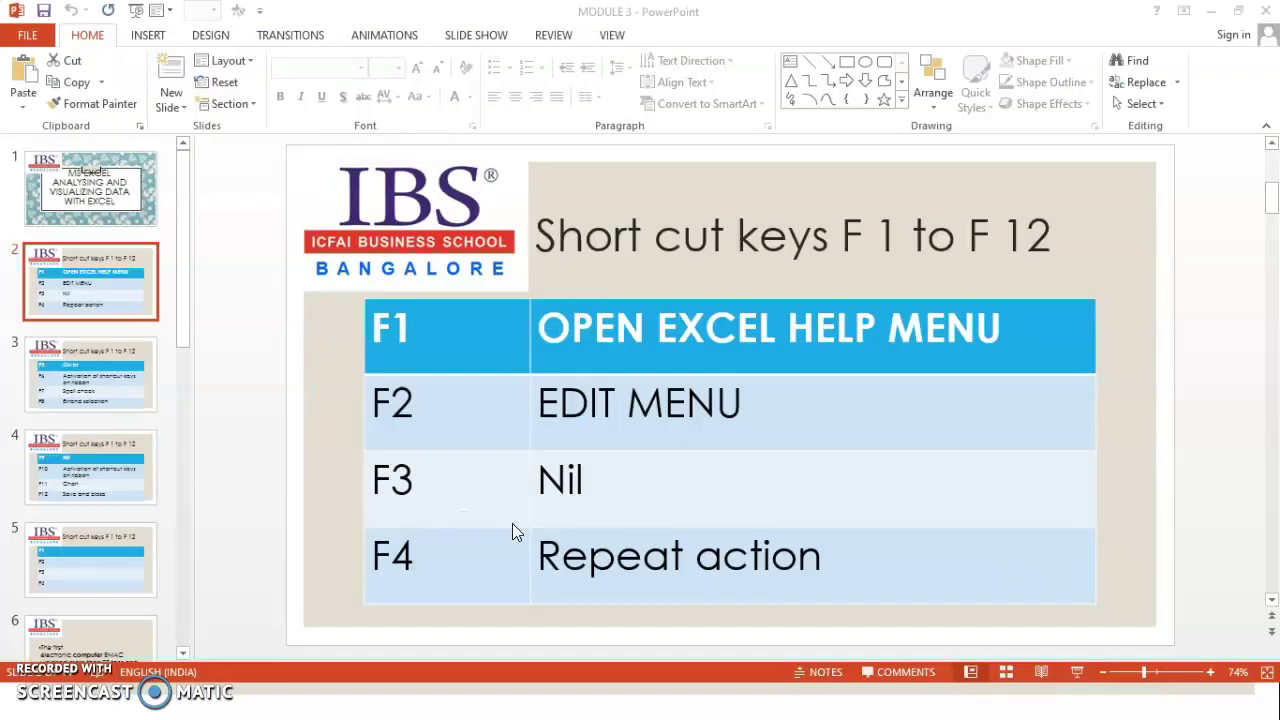
{"action": "left_click", "coordinate": [119, 652]}
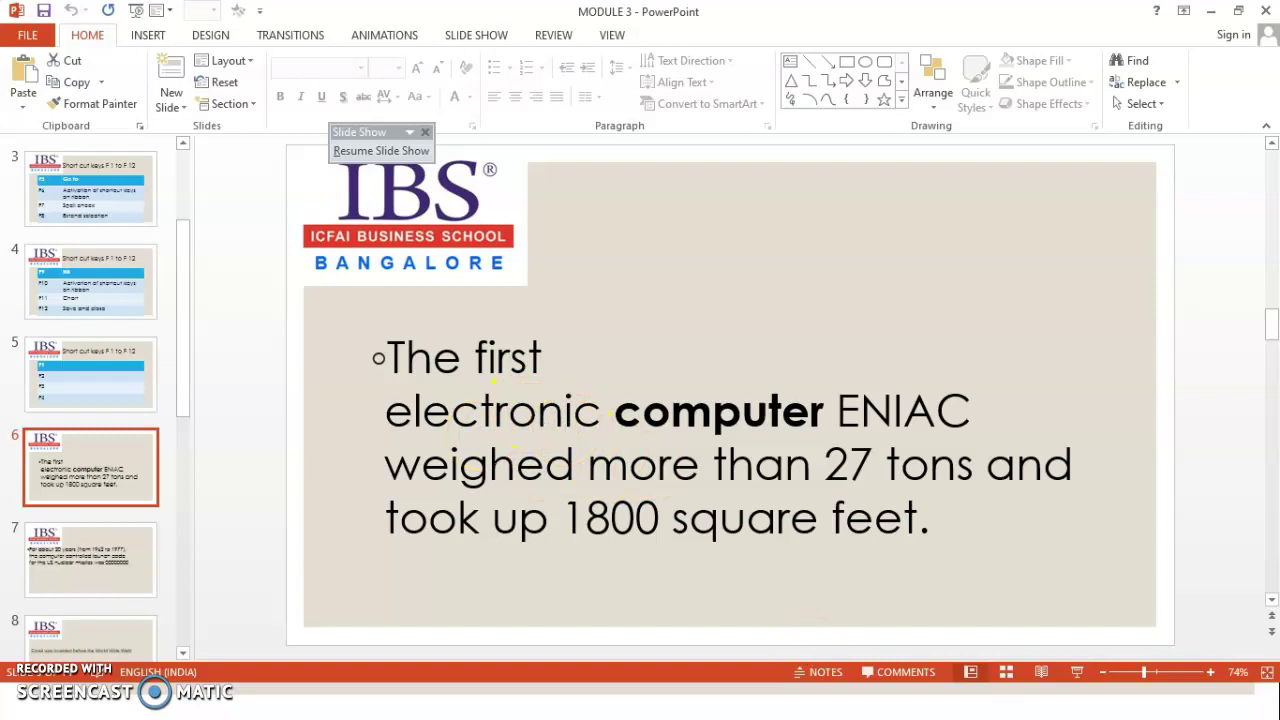
Present from slide 6, highlight the all-zeros launch code on slide 7, and advance to slide 10
{"action": "key", "text": "shift+F5"}
{"action": "key", "text": "Page_Down"}
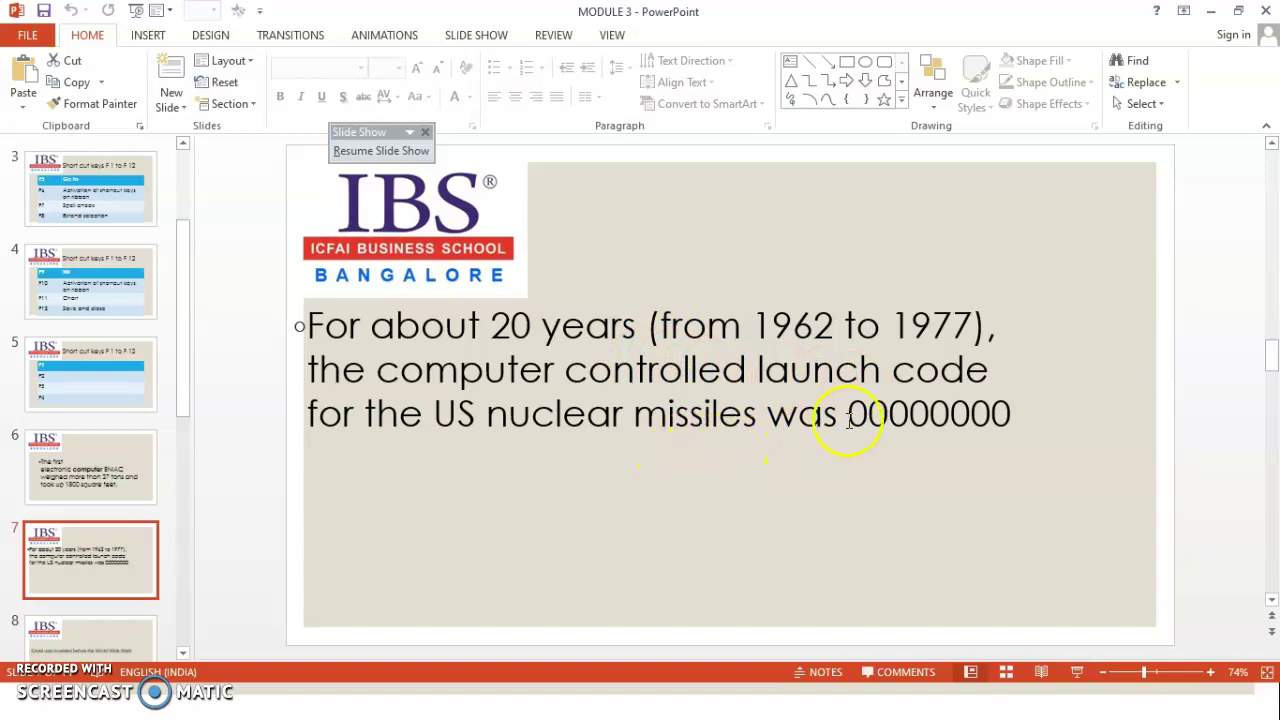
{"action": "left_click_drag", "start_coordinate": [848, 414], "coordinate": [1045, 418]}
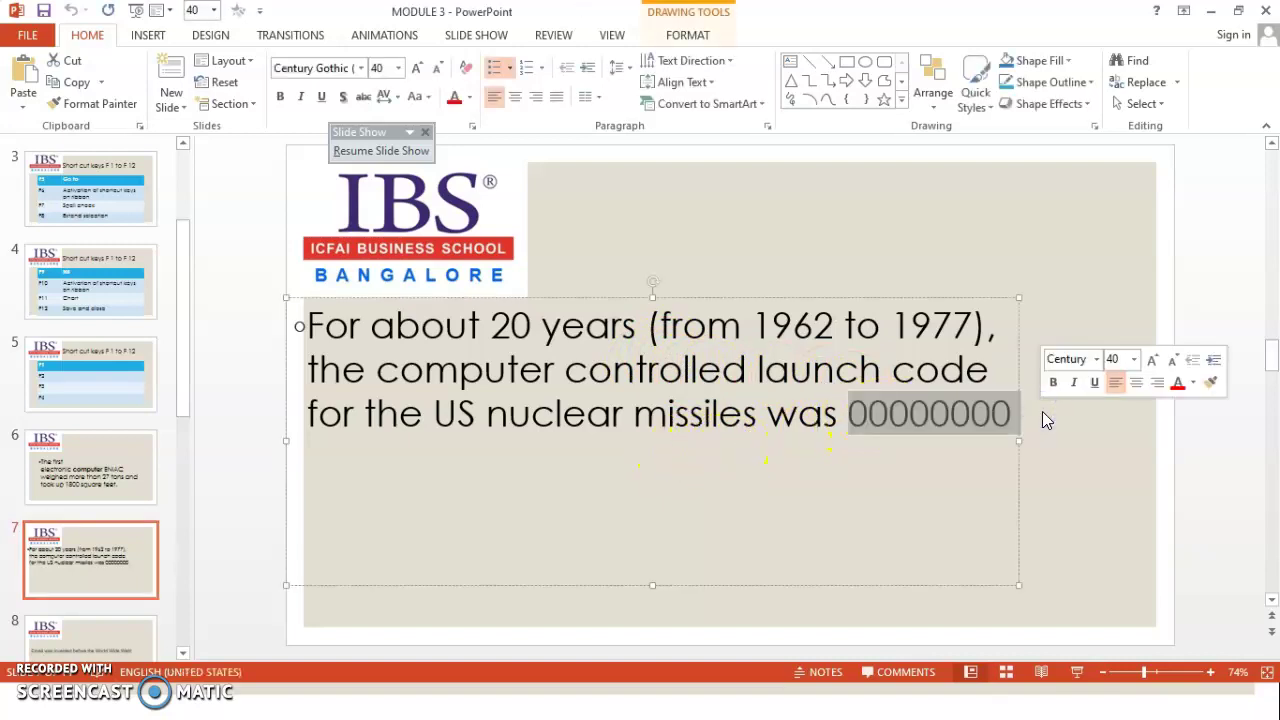
{"action": "left_click", "coordinate": [1006, 436]}
{"action": "scroll", "coordinate": [1006, 436], "scroll_direction": "down", "scroll_amount": 1}
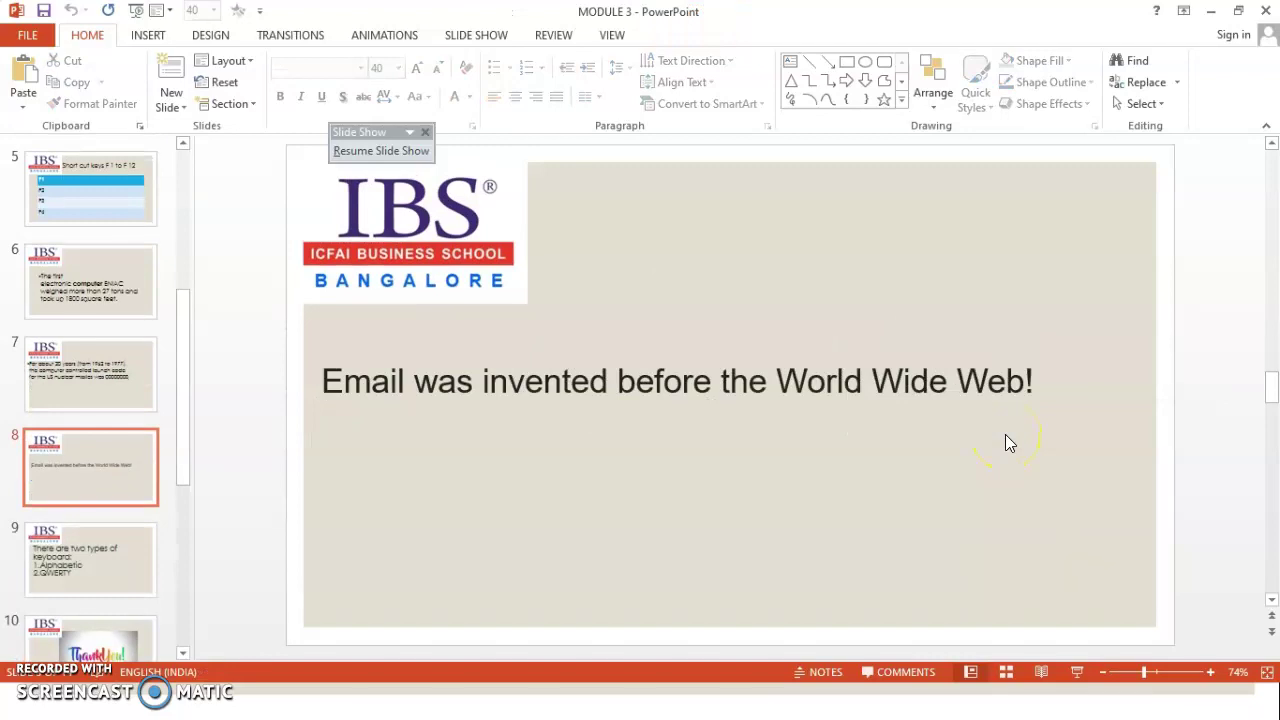
{"action": "scroll", "coordinate": [1005, 434], "scroll_direction": "down", "scroll_amount": 2}
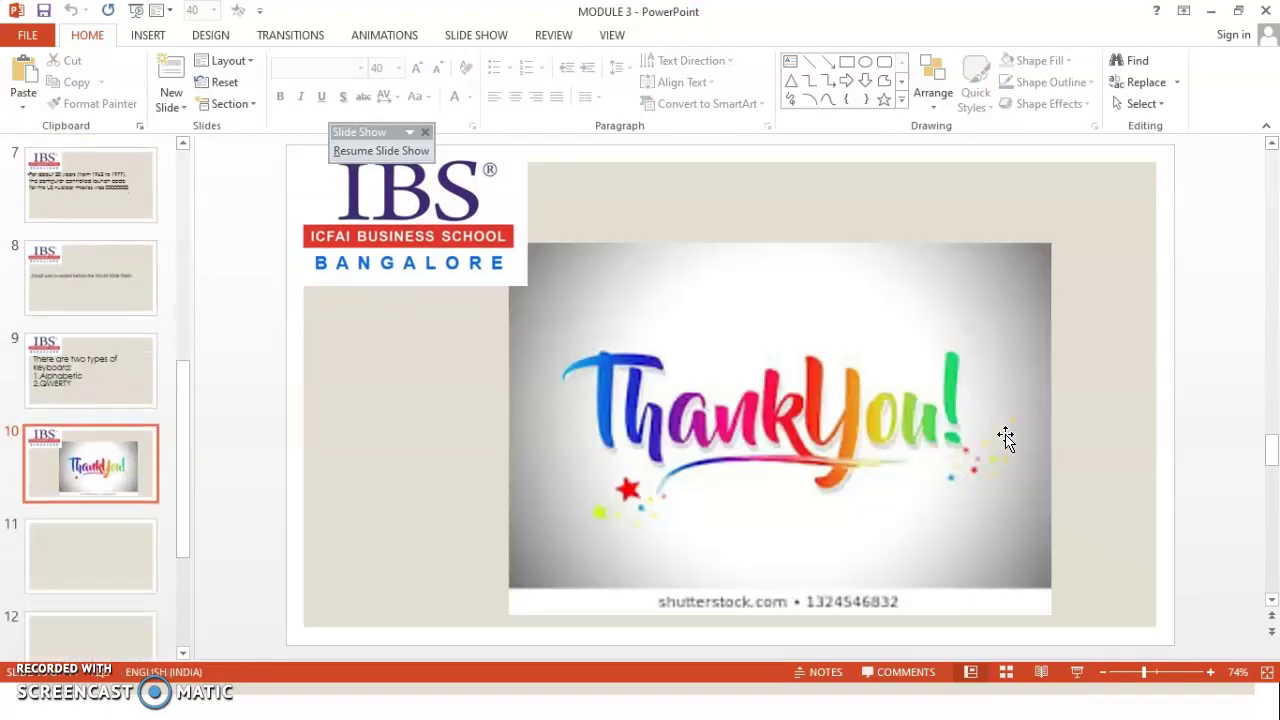